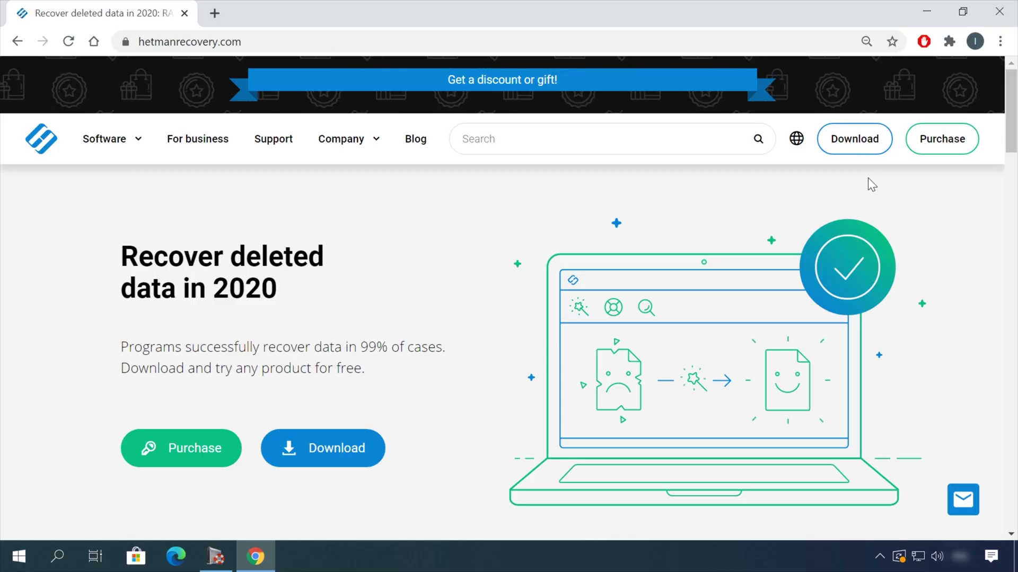
# - Go to Software > All products and open the Hetman Partition Recovery 3.1 download page
pyautogui.scroll(-10, 542, 236)
pyautogui.scroll(-10, 523, 241)
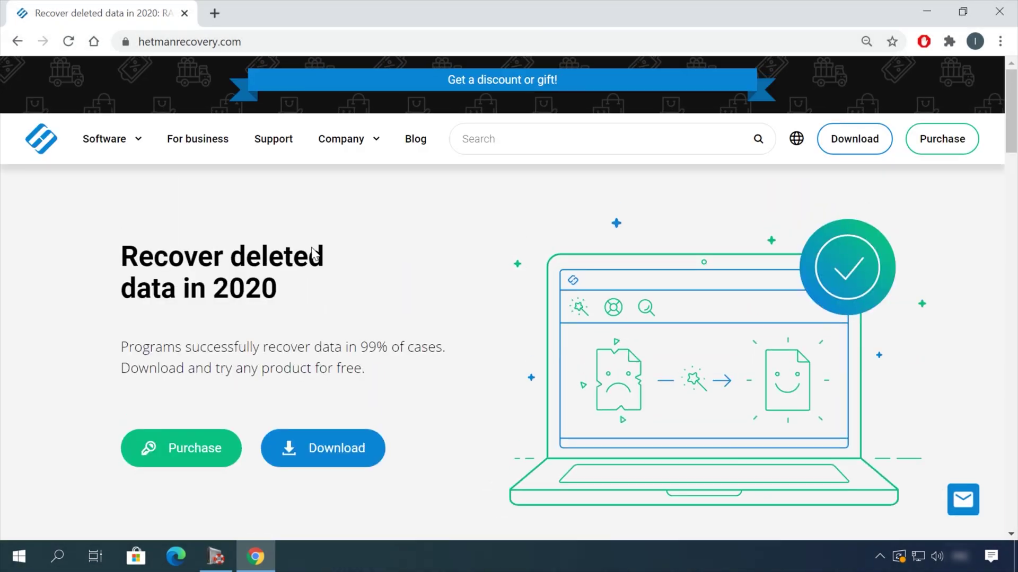
pyautogui.click(104, 139)
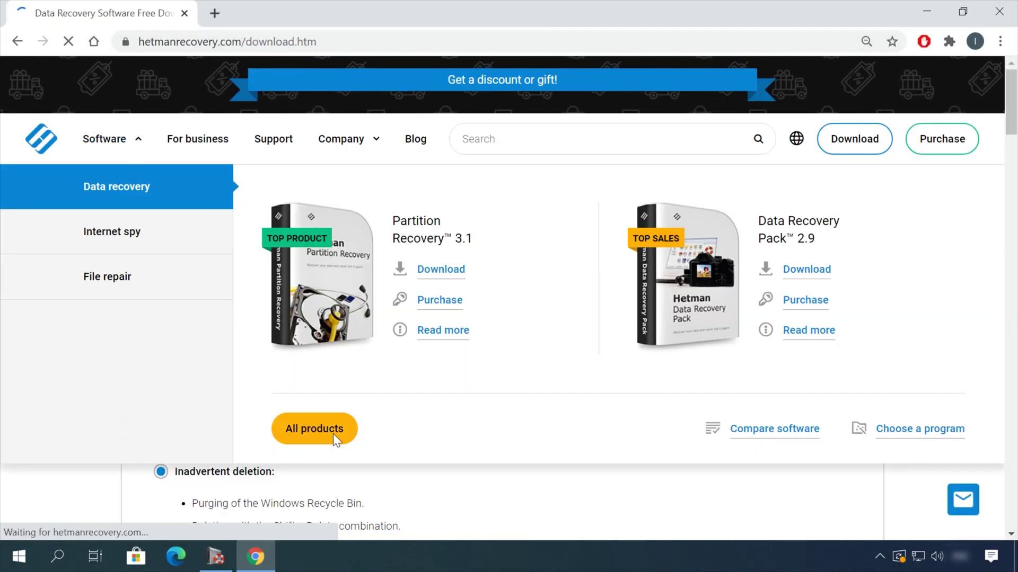
pyautogui.click(315, 428)
pyautogui.scroll(-10, 334, 438)
pyautogui.click(206, 474)
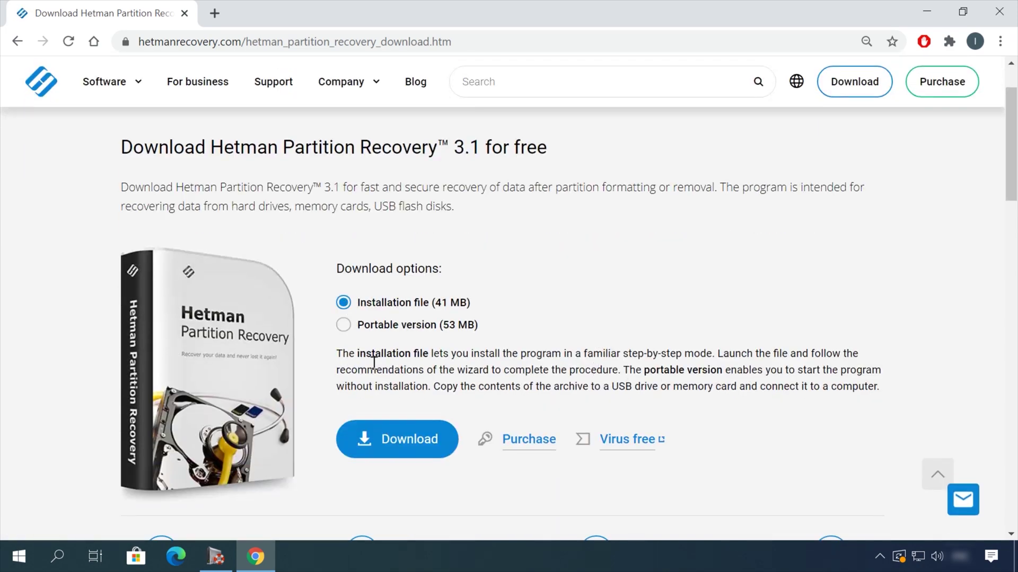
# - Download the Partition Recovery installer and run the wizard analysis of the USB (E:) drive
pyautogui.click(402, 442)
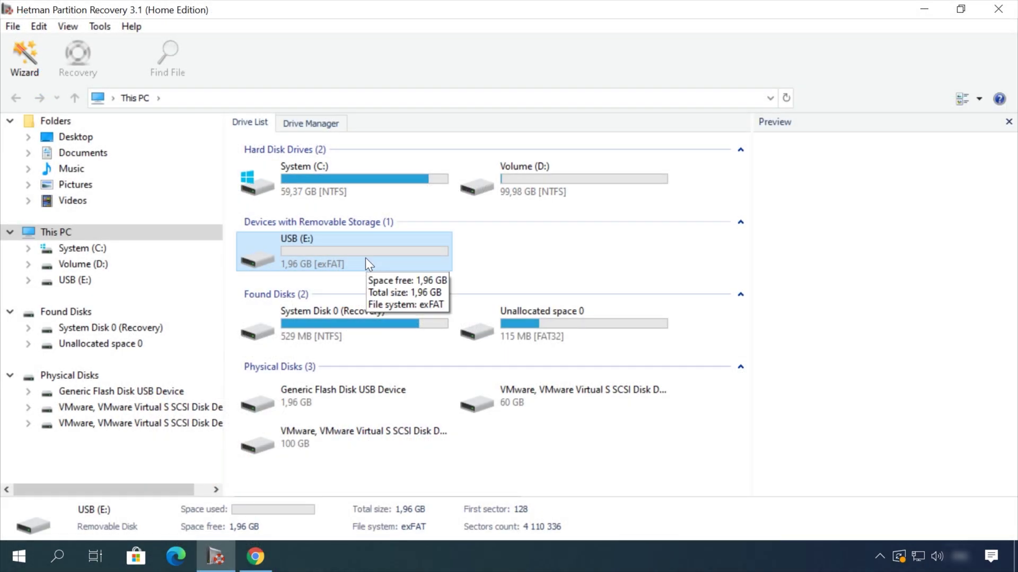
pyautogui.doubleClick(365, 257)
pyautogui.click(662, 456)
pyautogui.click(661, 456)
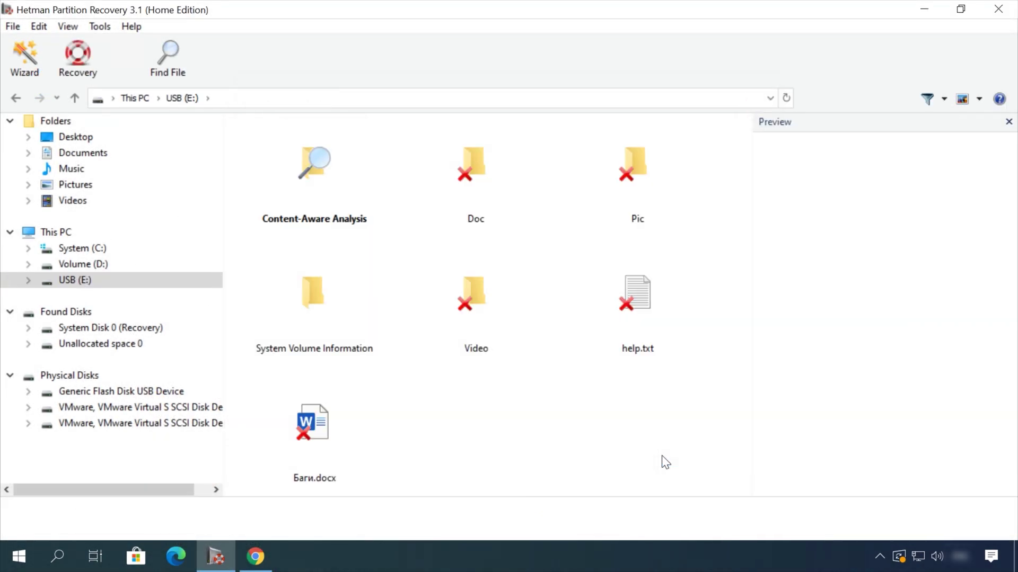
# - Preview a deleted docx and the Earth - 2611.mp4 video, then recover the video to disk
pyautogui.doubleClick(472, 167)
pyautogui.click(459, 161)
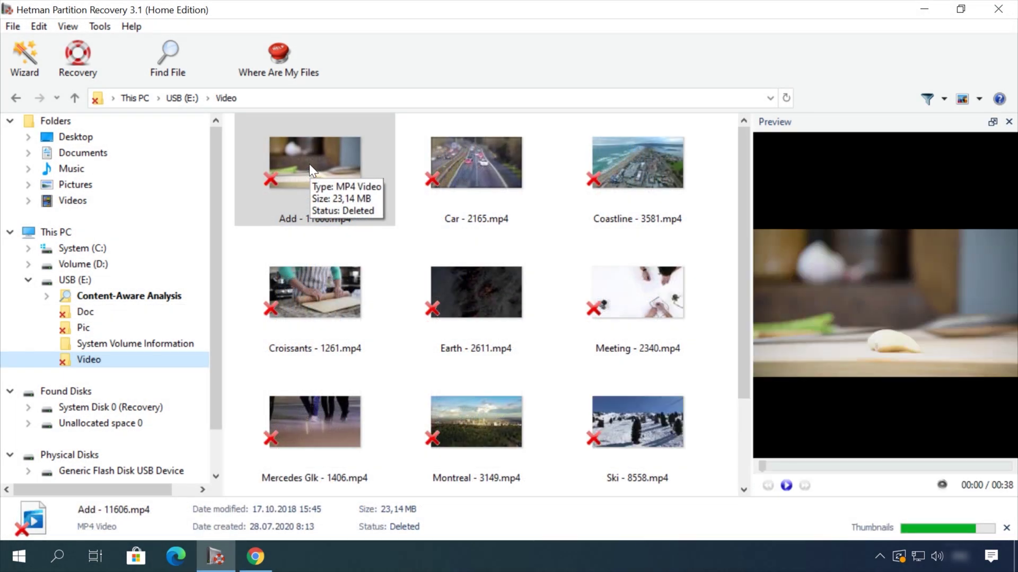
pyautogui.click(456, 276)
pyautogui.click(857, 466)
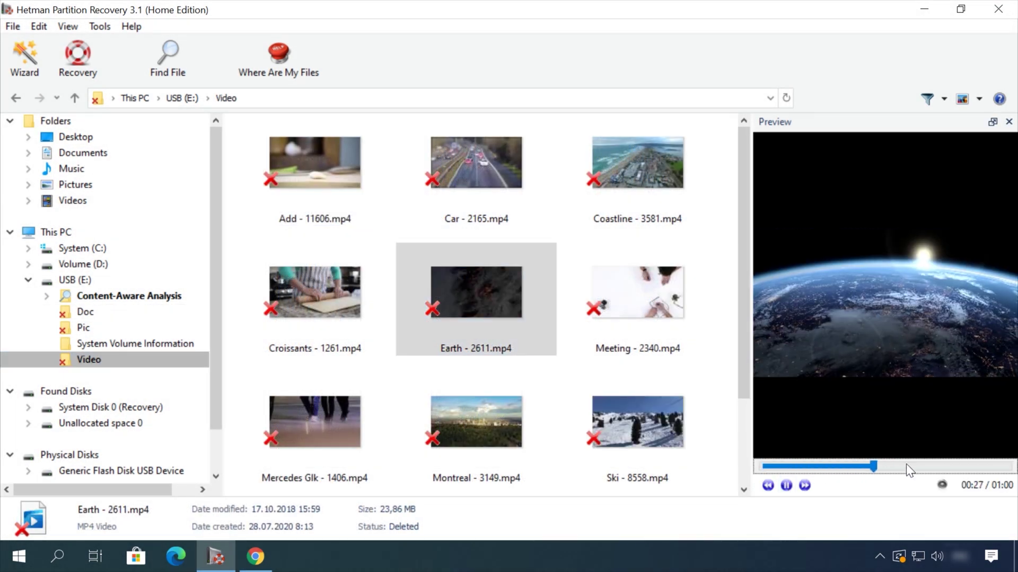
pyautogui.rightClick(495, 290)
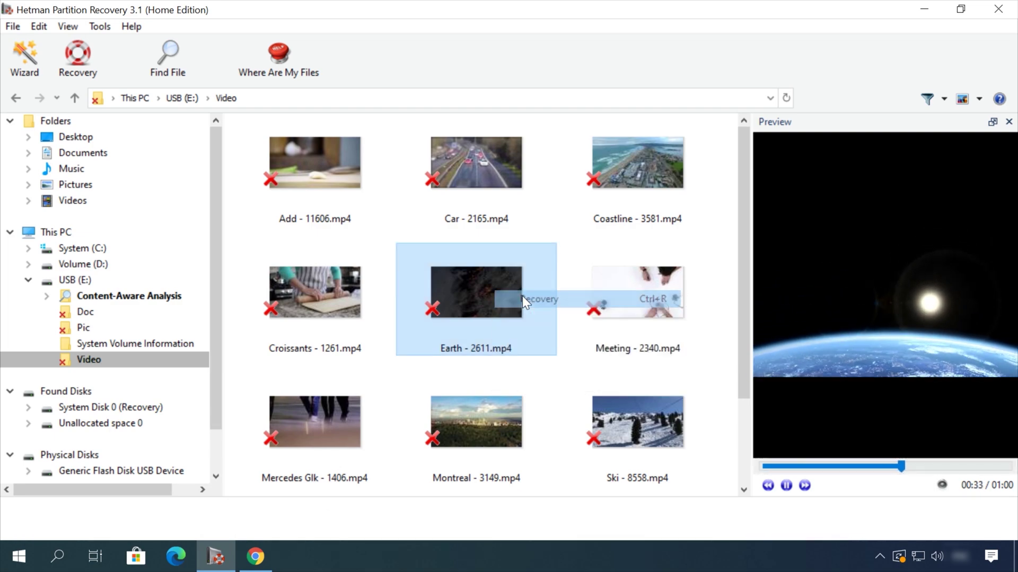
pyautogui.click(525, 300)
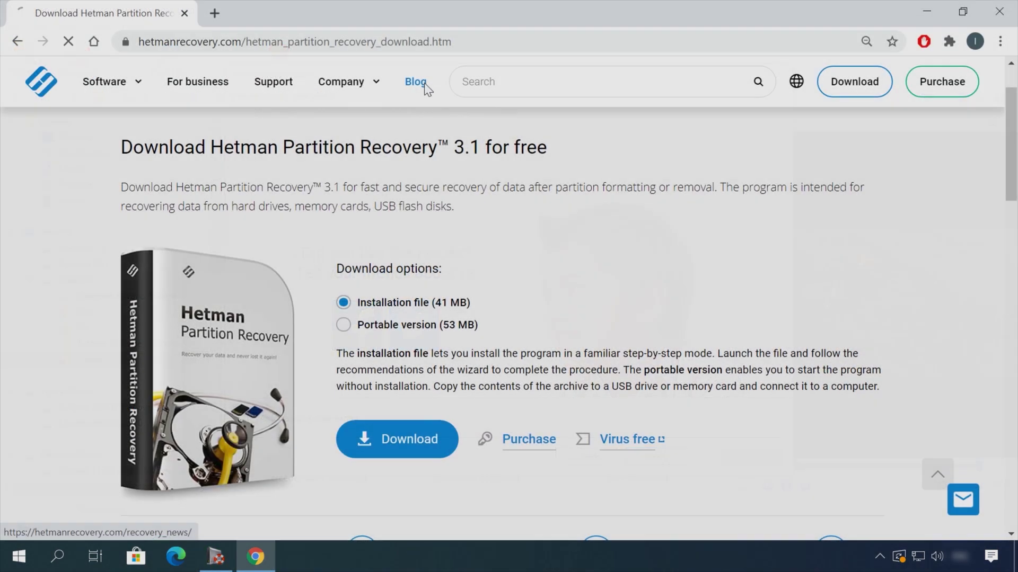
# - Open the Blog's article on safely removing files from an HDD or SSD and scroll through it
pyautogui.click(420, 87)
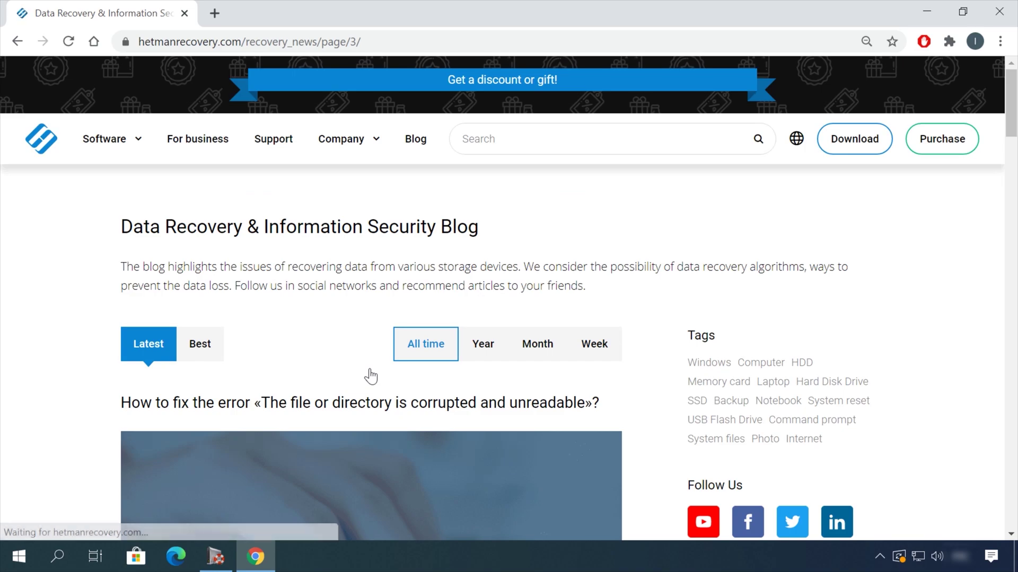
pyautogui.scroll(-20, 74, 382)
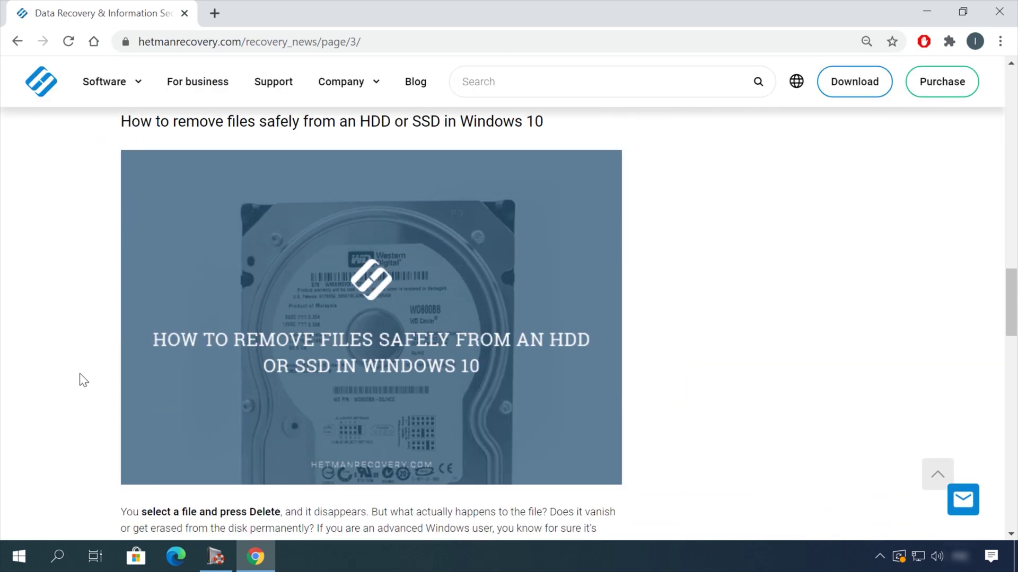
pyautogui.click(454, 122)
pyautogui.scroll(-4, 622, 307)
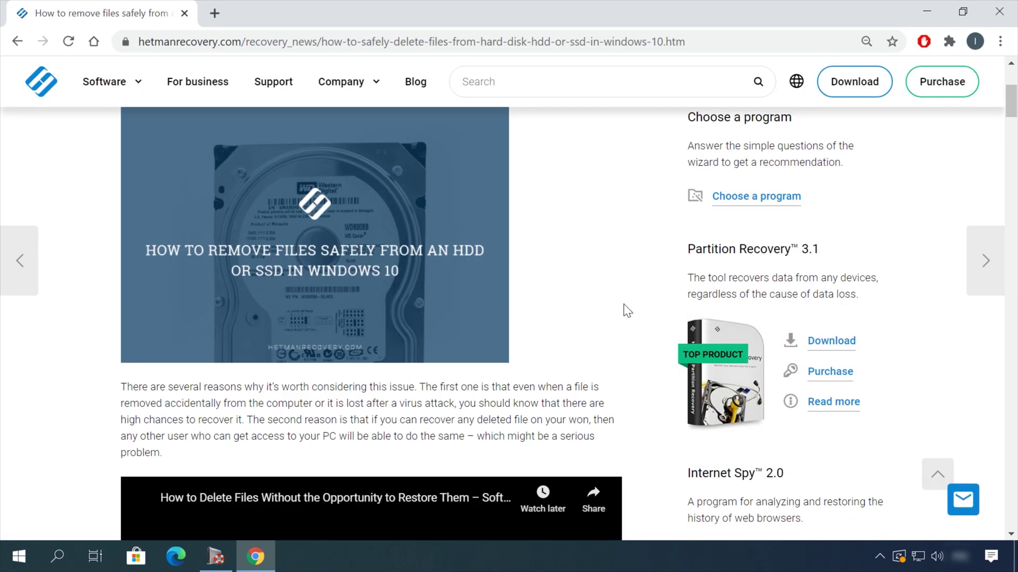
pyautogui.scroll(-20, 624, 305)
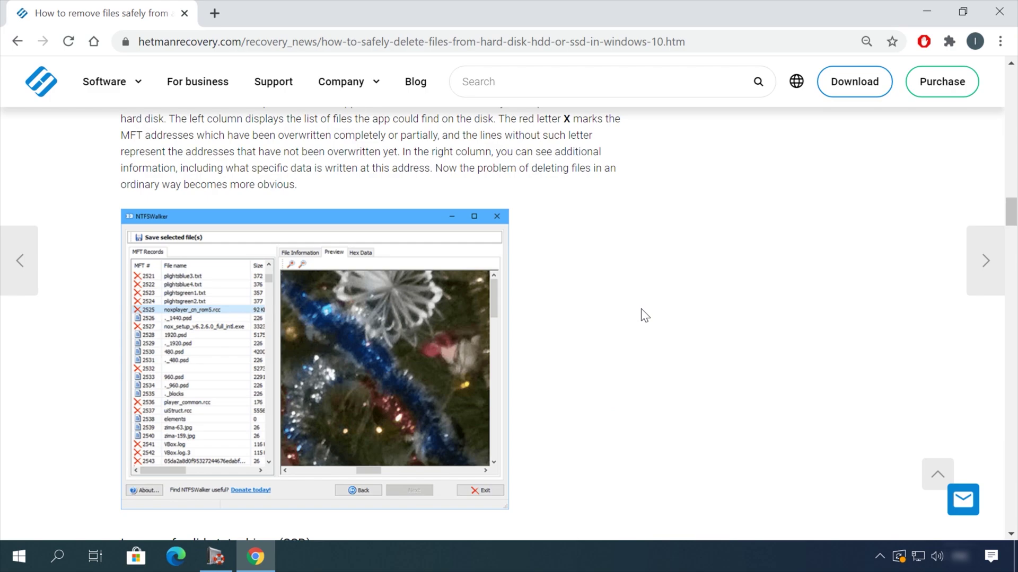
pyautogui.scroll(-15, 641, 309)
# - Start a leave-a-message chat form and write 'Hello!' as the message
pyautogui.click(963, 499)
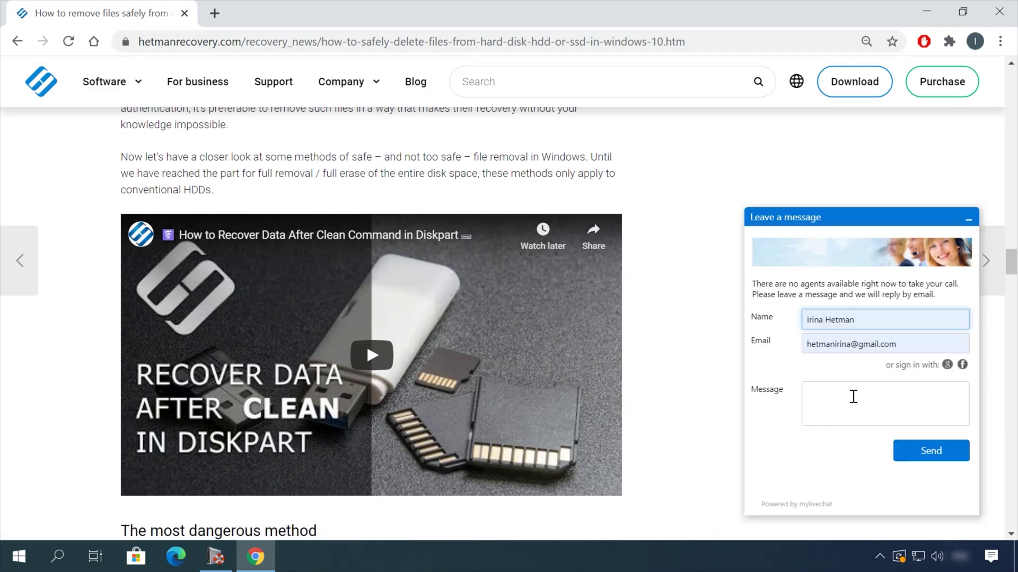
pyautogui.click(852, 397)
pyautogui.write('Hello!')
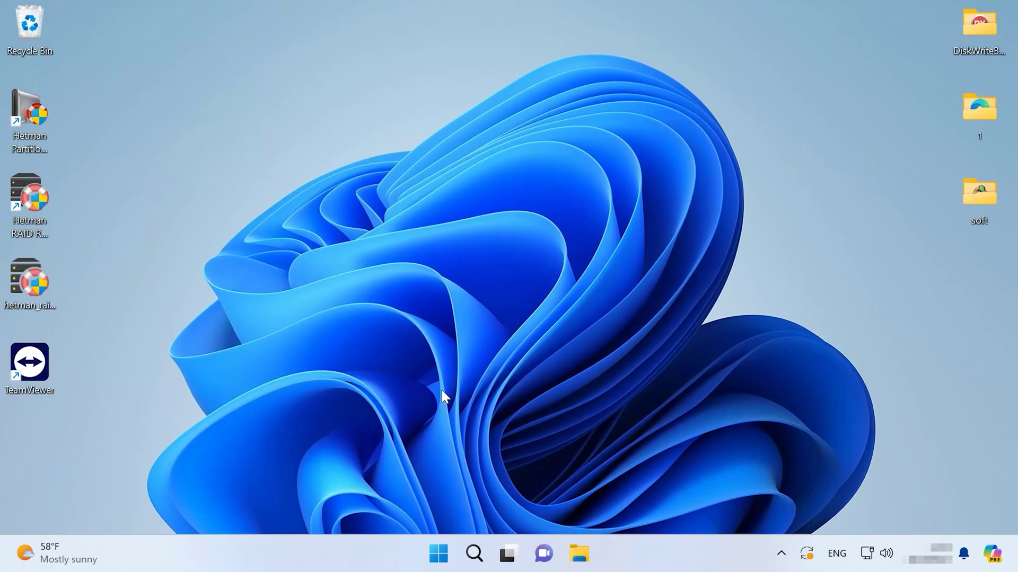
# - Open System Properties via Run and turn on system protection for drive C:
pyautogui.rightClick(436, 561)
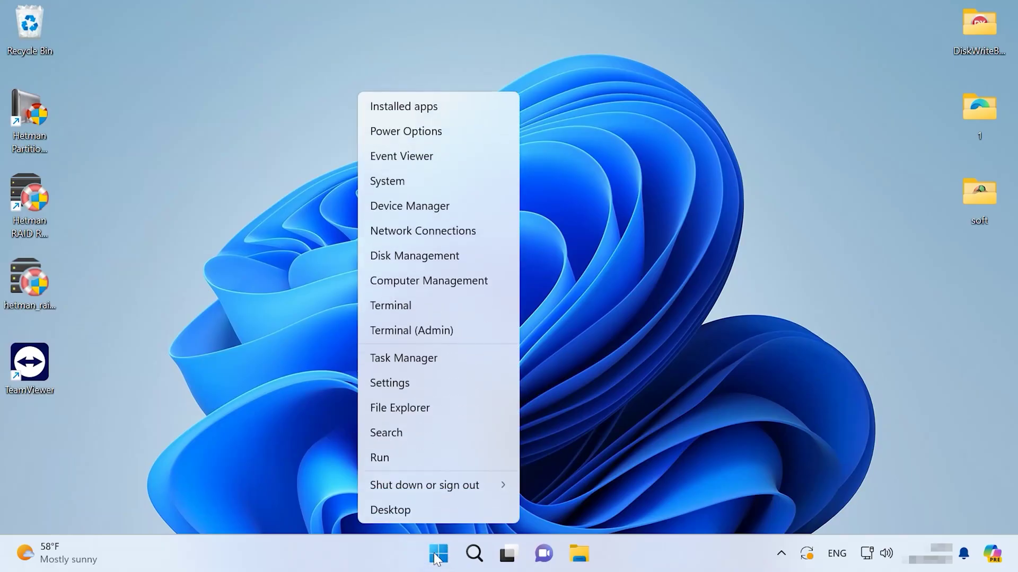
pyautogui.click(380, 458)
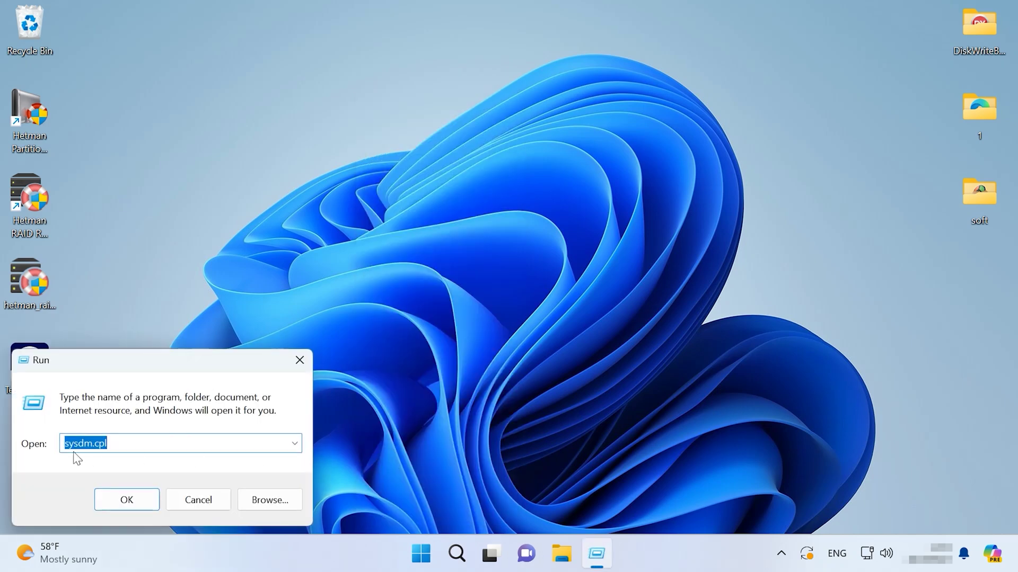
pyautogui.click(136, 502)
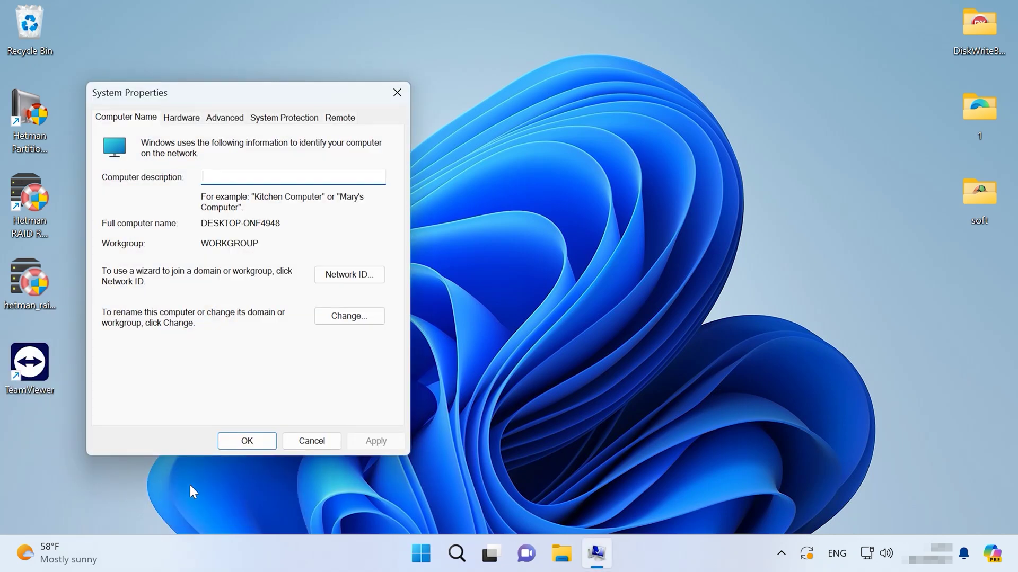
pyautogui.click(286, 120)
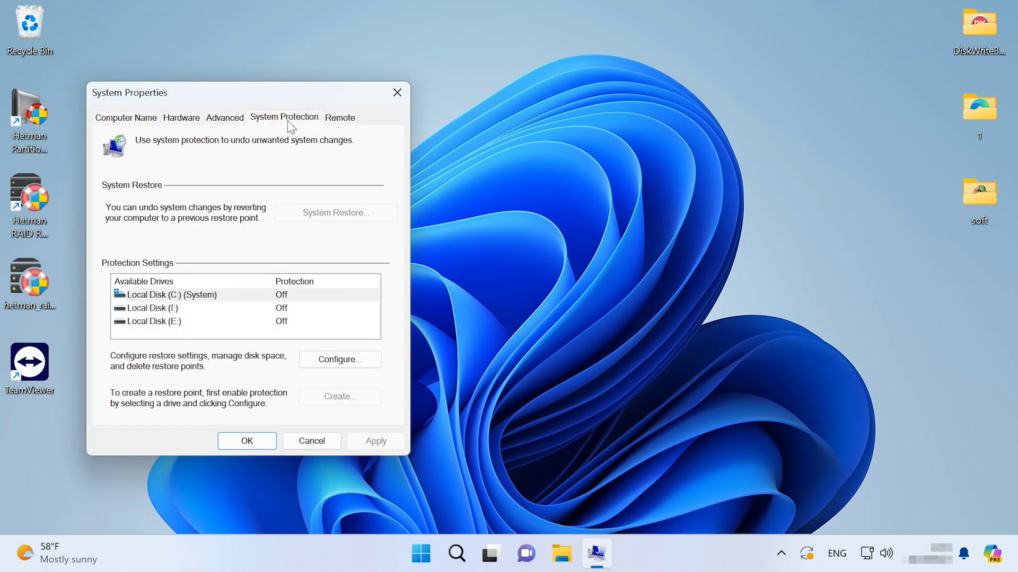
pyautogui.click(166, 297)
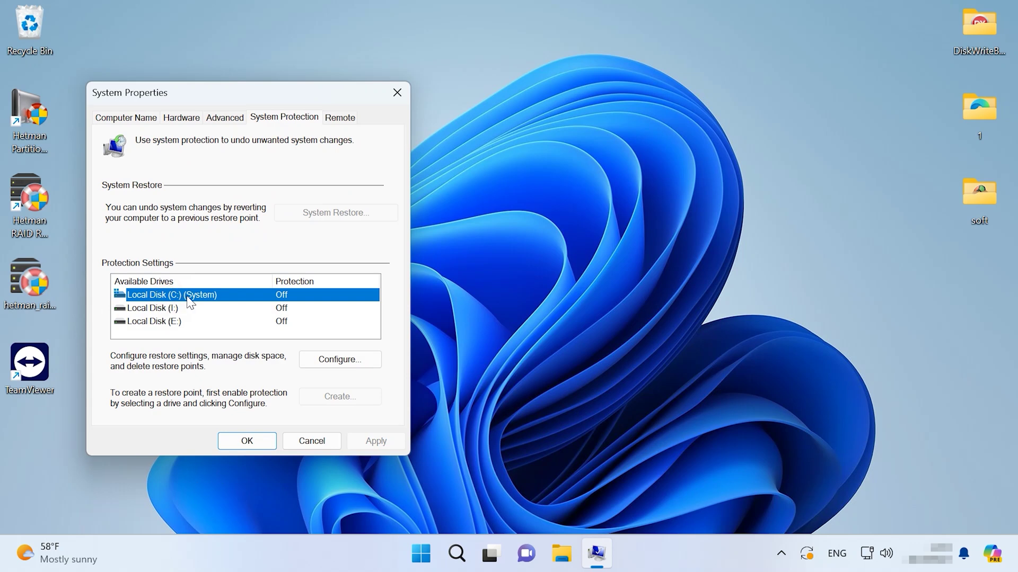
pyautogui.click(330, 367)
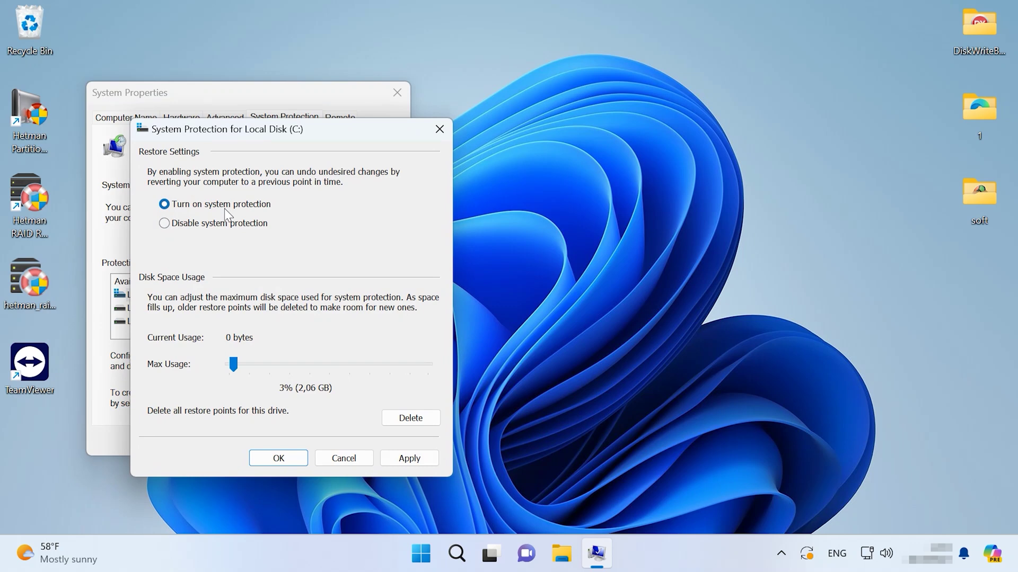
pyautogui.click(278, 458)
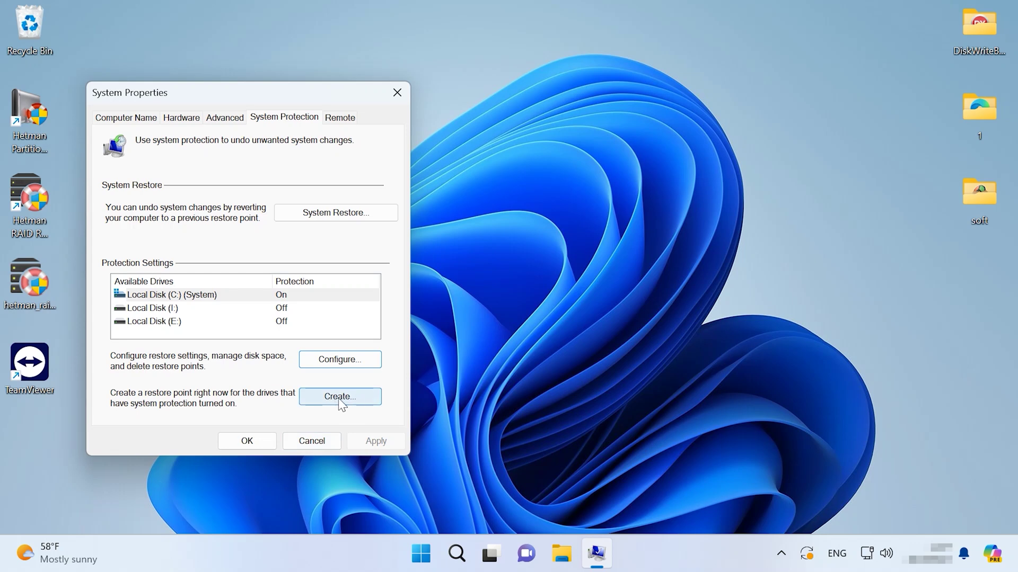
# - Create a restore point named 16.05.2024 and dismiss the success message
pyautogui.click(339, 402)
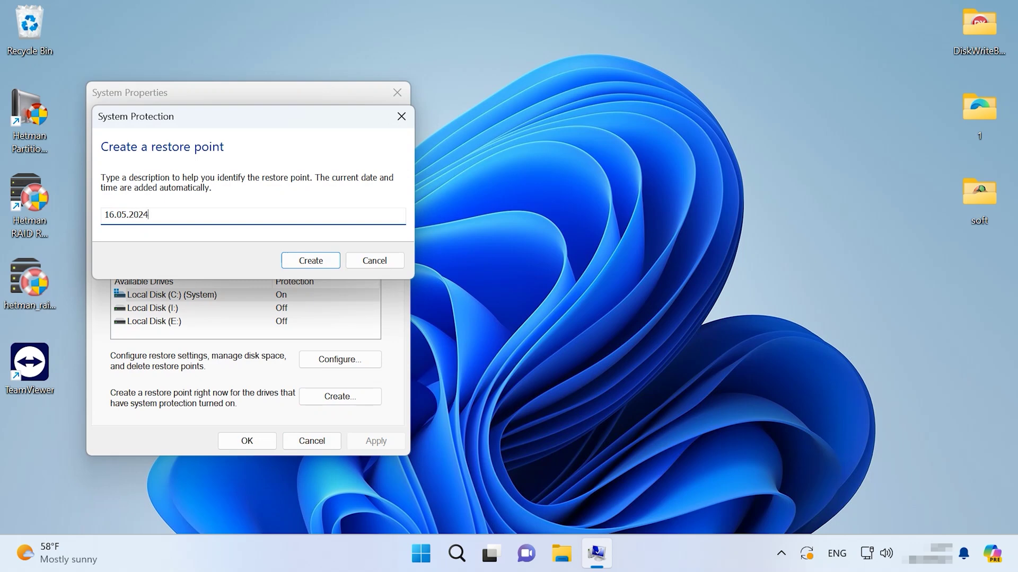
pyautogui.click(316, 260)
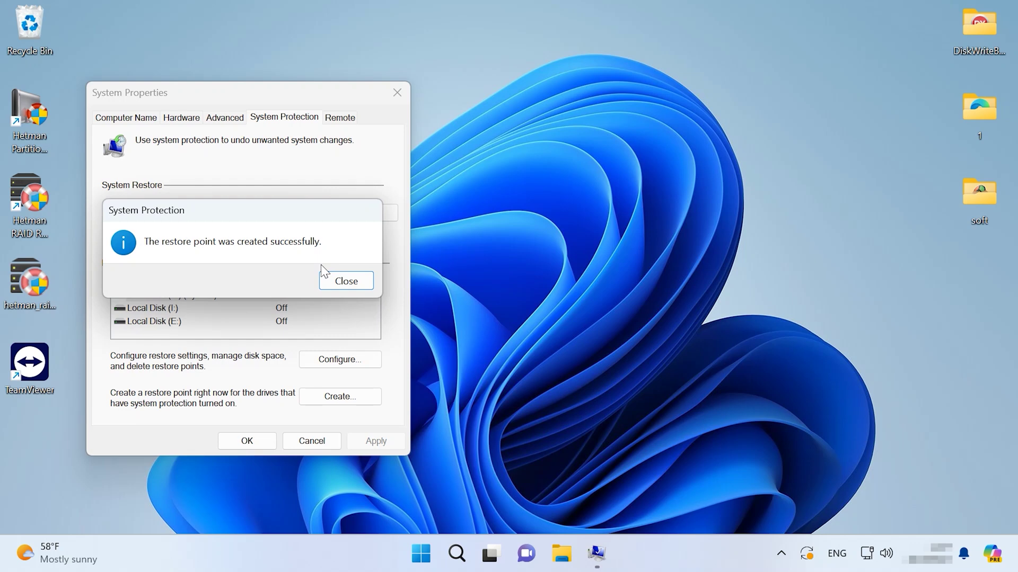
pyautogui.click(356, 286)
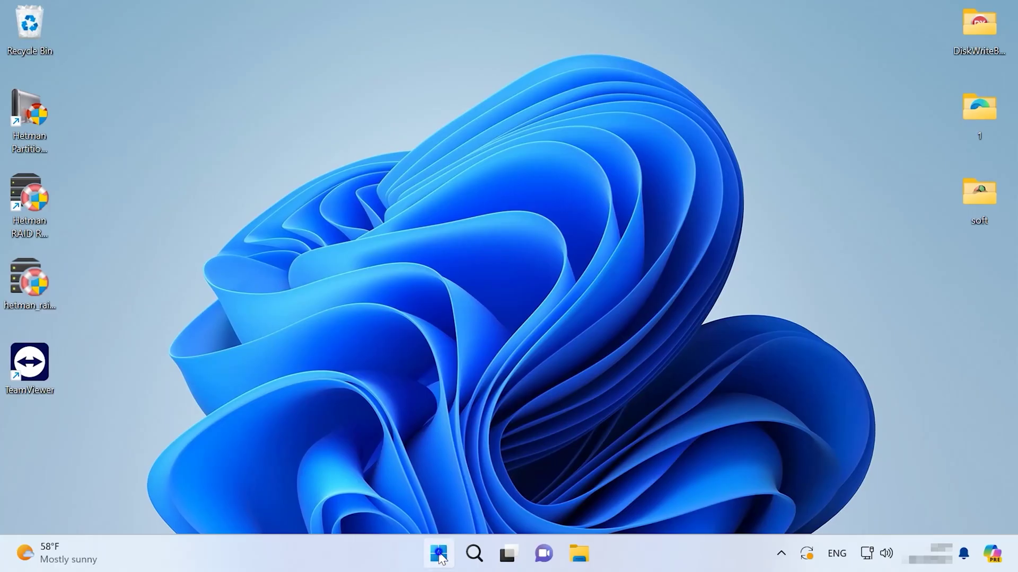
# - Launch Registry Editor by running regedit from the Win+X Run prompt
pyautogui.rightClick(439, 555)
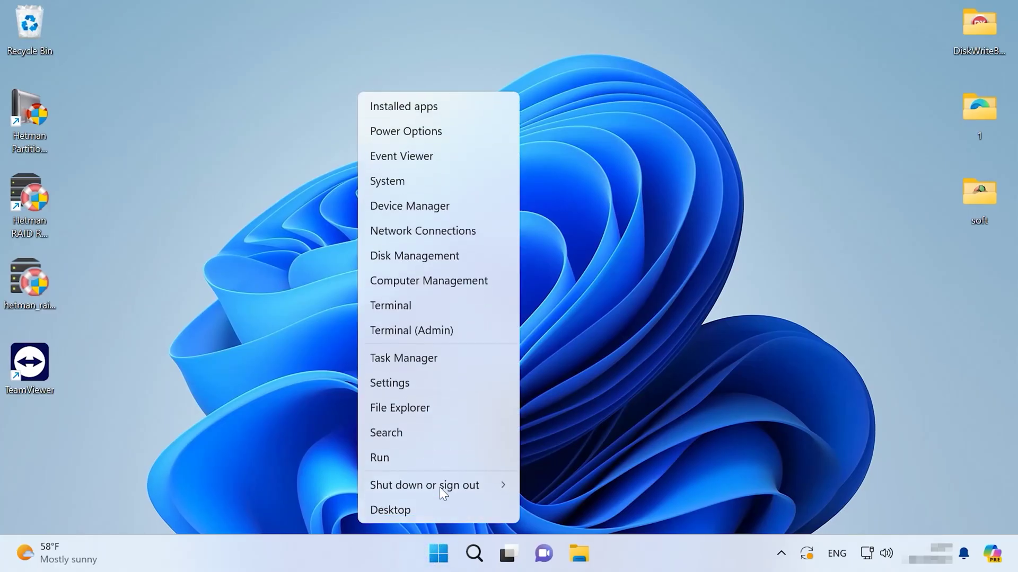
pyautogui.click(407, 462)
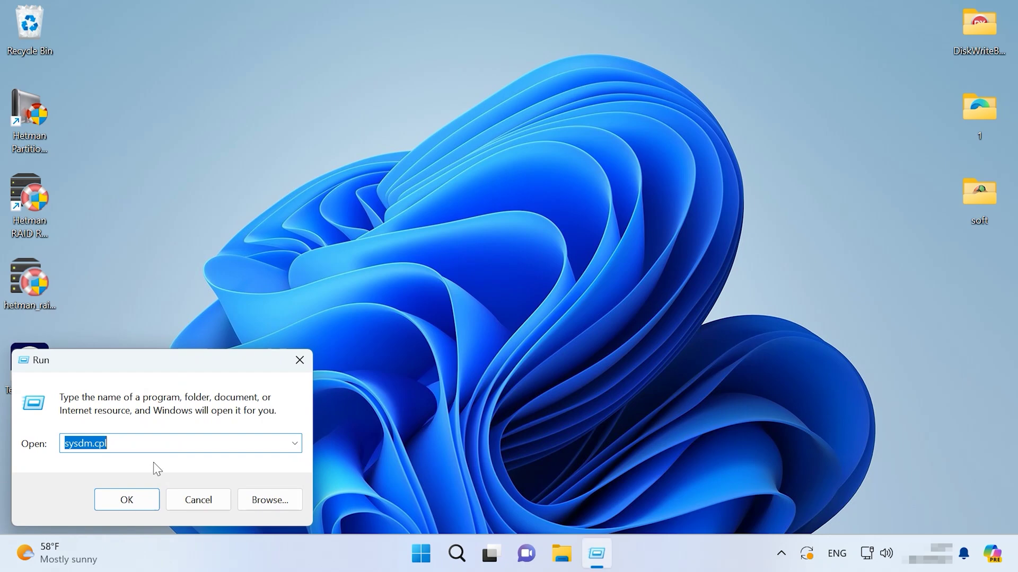
pyautogui.write('regedit')
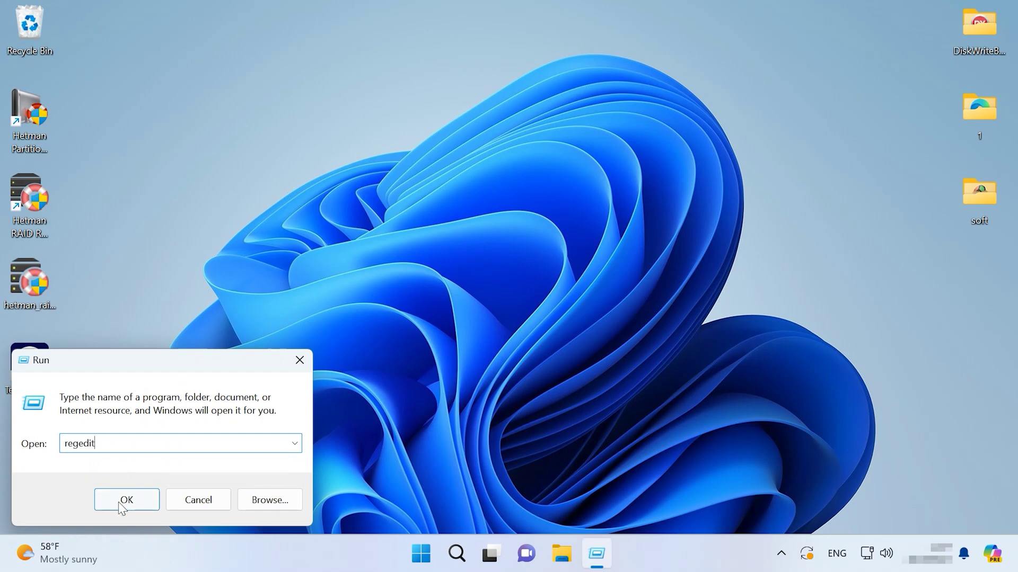
pyautogui.click(132, 507)
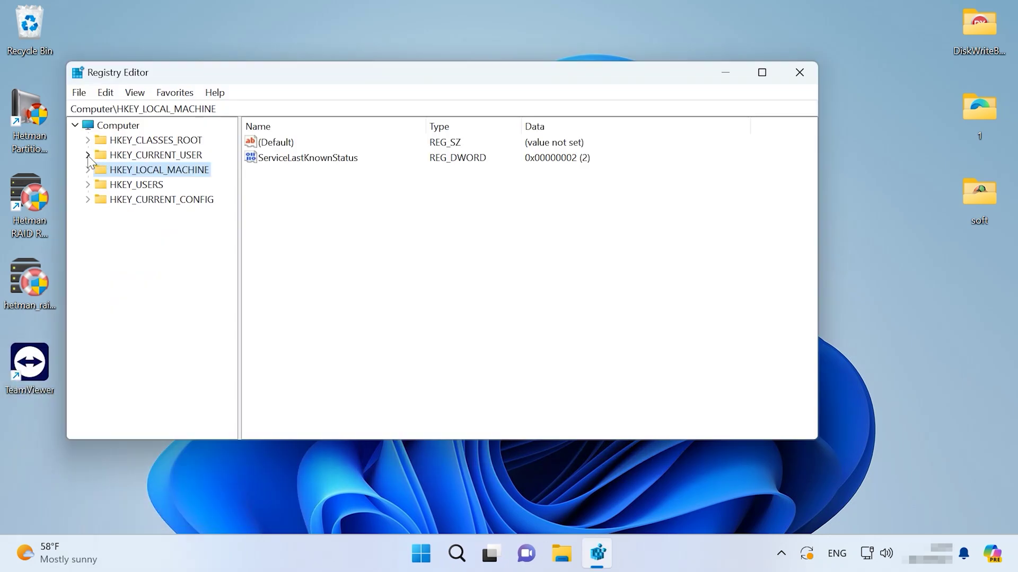
# - Under HKCU\Software\Classes\CLSID, create a new key named {86ca1aa0-34aa-4e8b-a509-50c905bae2a2}
pyautogui.click(87, 155)
pyautogui.click(100, 288)
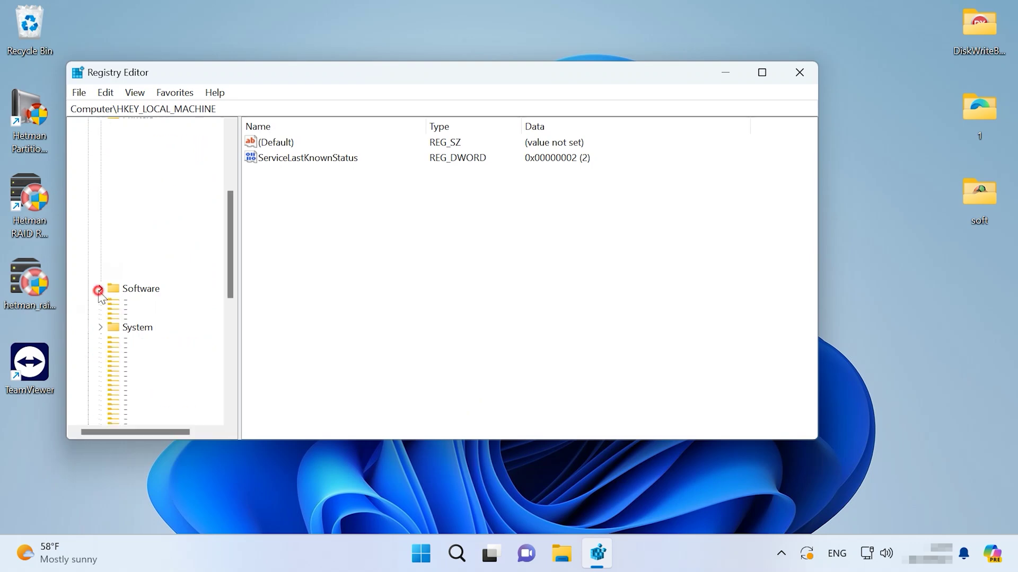
pyautogui.click(113, 318)
pyautogui.click(127, 347)
pyautogui.click(126, 348)
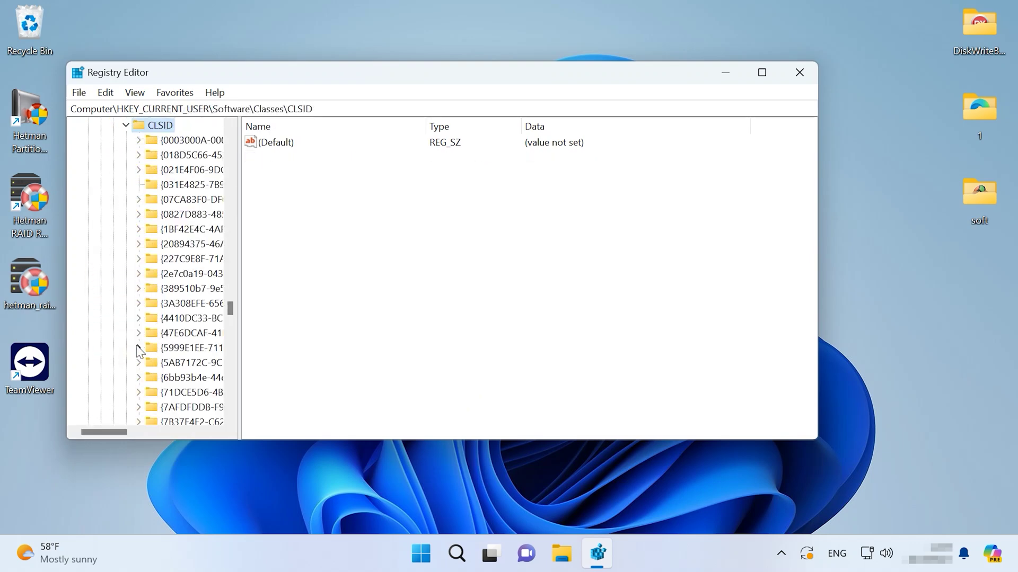
pyautogui.scroll(2, 164, 159)
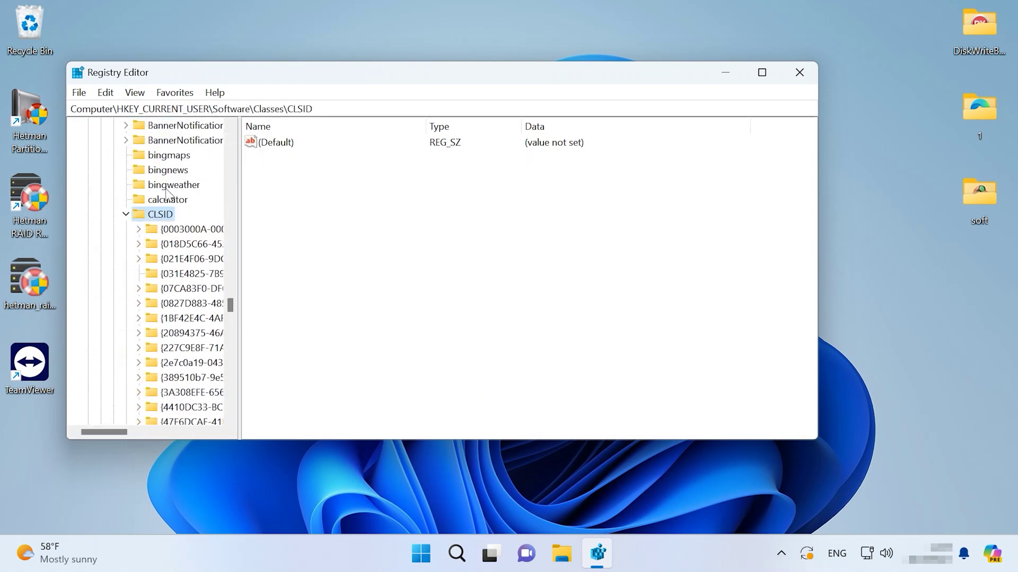
pyautogui.rightClick(159, 217)
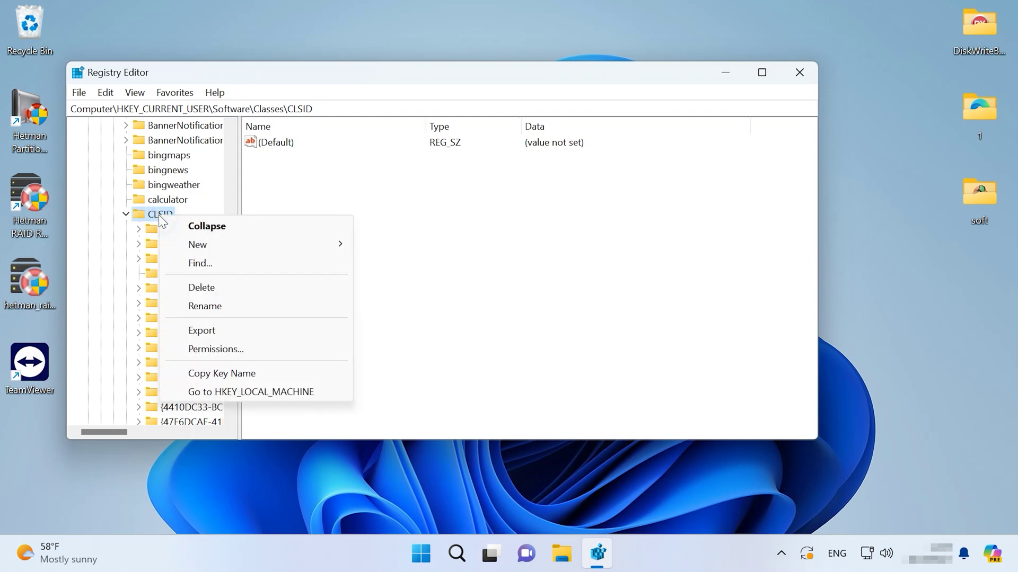
pyautogui.moveTo(295, 249)
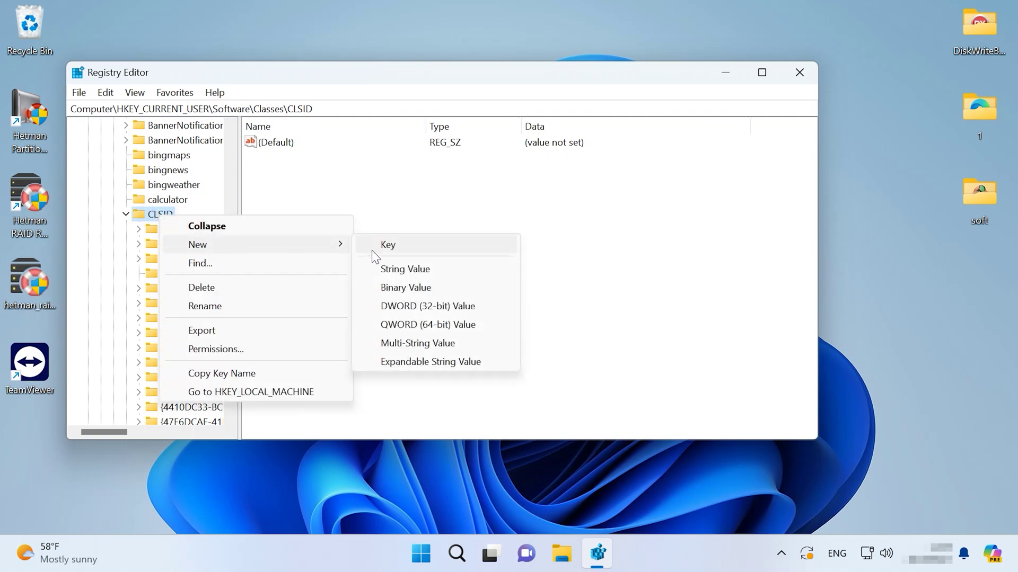
pyautogui.click(431, 255)
pyautogui.write('{86ca1aa0-34aa-4e8b-a509-50c905bae2a2}')
pyautogui.press('Return')
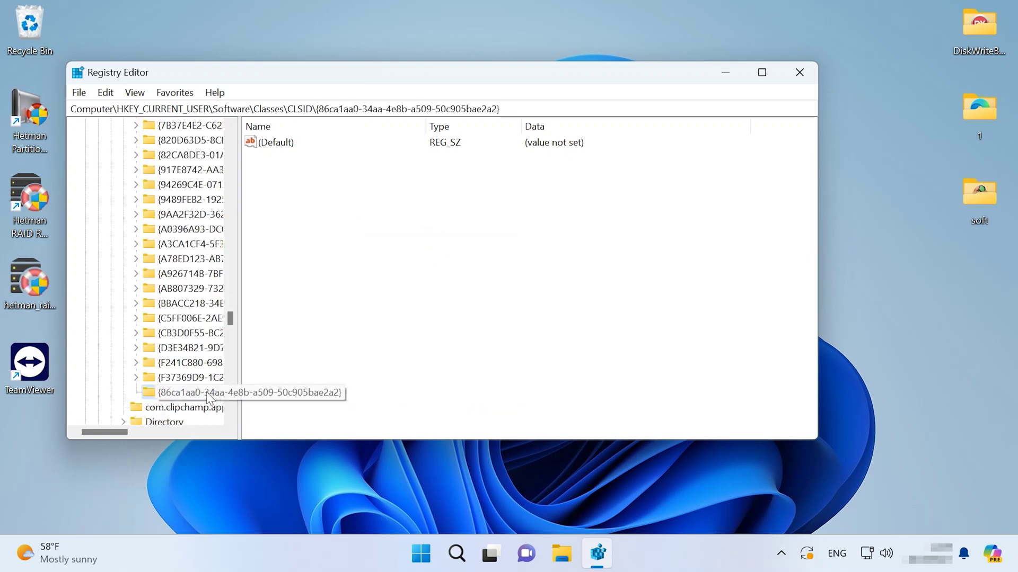
pyautogui.moveTo(504, 109); pyautogui.dragTo(340, 108)
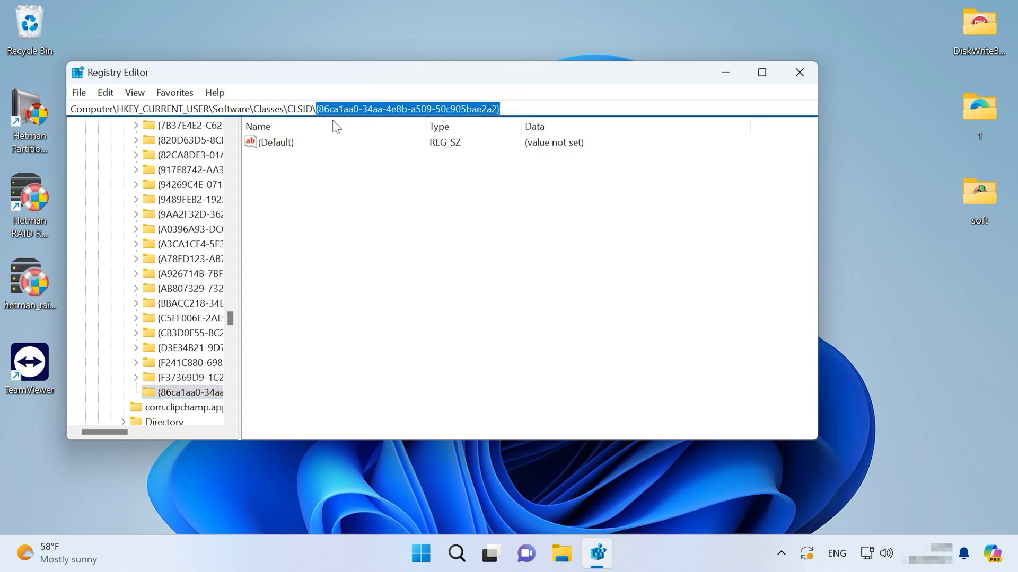
# - Add an InprocServer32 subkey to the GUID key and open its (Default) value
pyautogui.rightClick(185, 392)
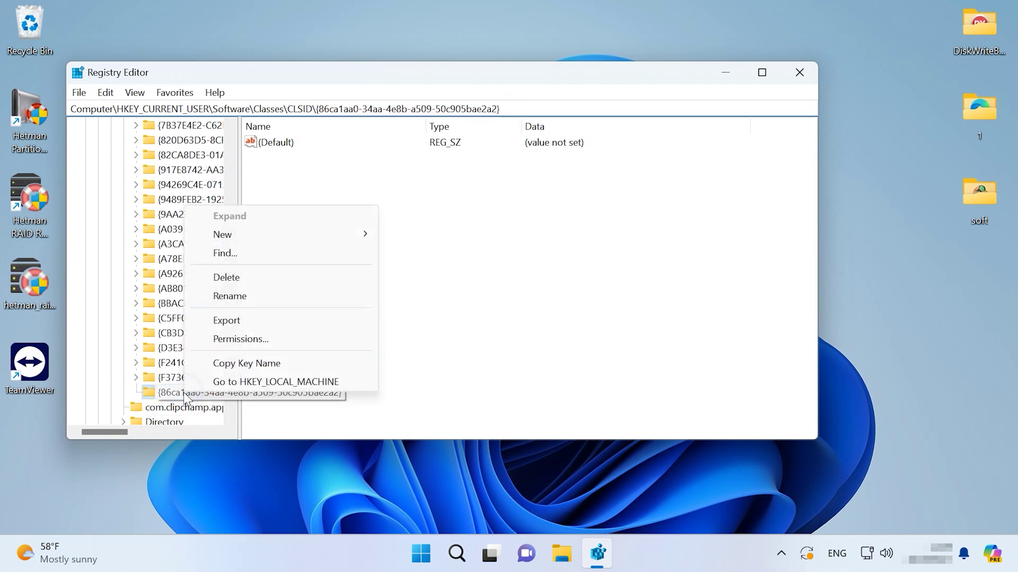
pyautogui.moveTo(299, 240)
pyautogui.click(411, 233)
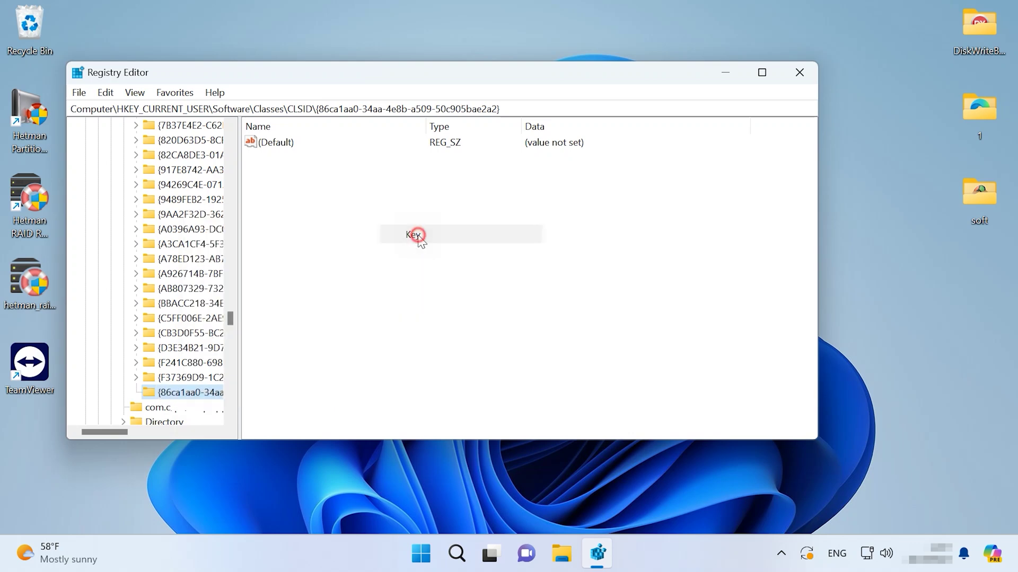
pyautogui.write('InprocServer32')
pyautogui.press('Return')
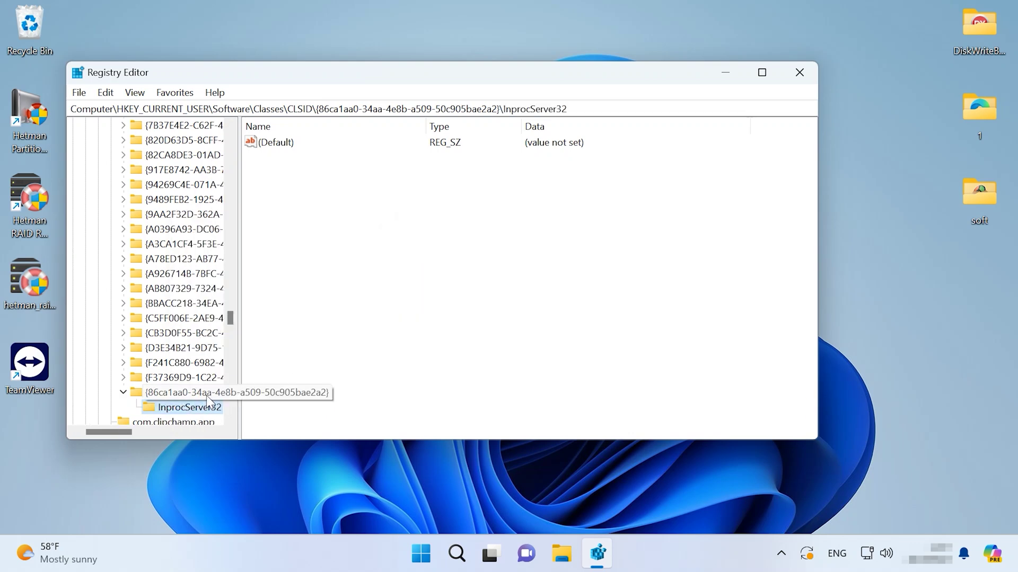
pyautogui.doubleClick(274, 144)
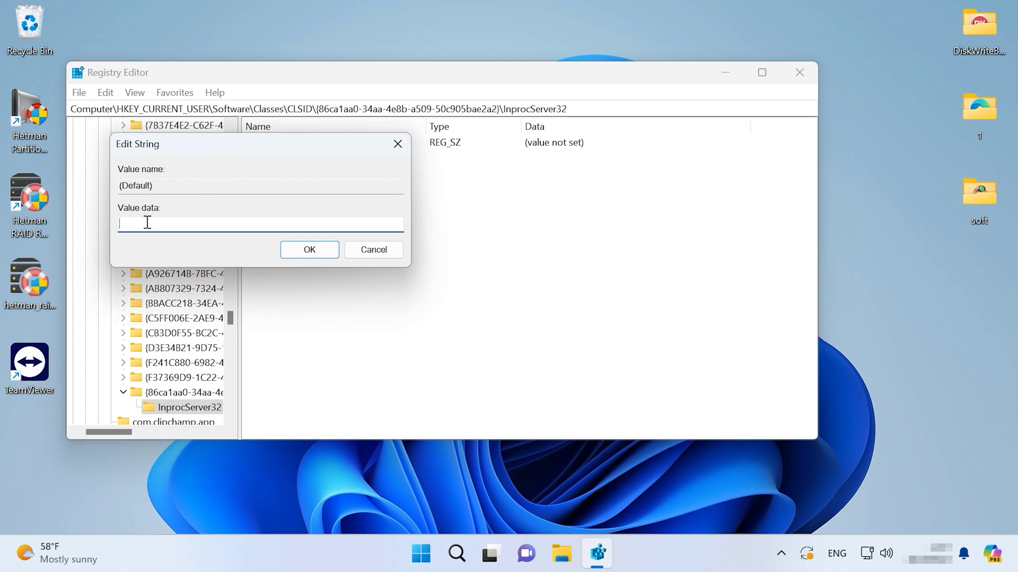
# - Save the blank InprocServer32 default, minimize Registry Editor, and check the classic desktop context menu
pyautogui.click(310, 254)
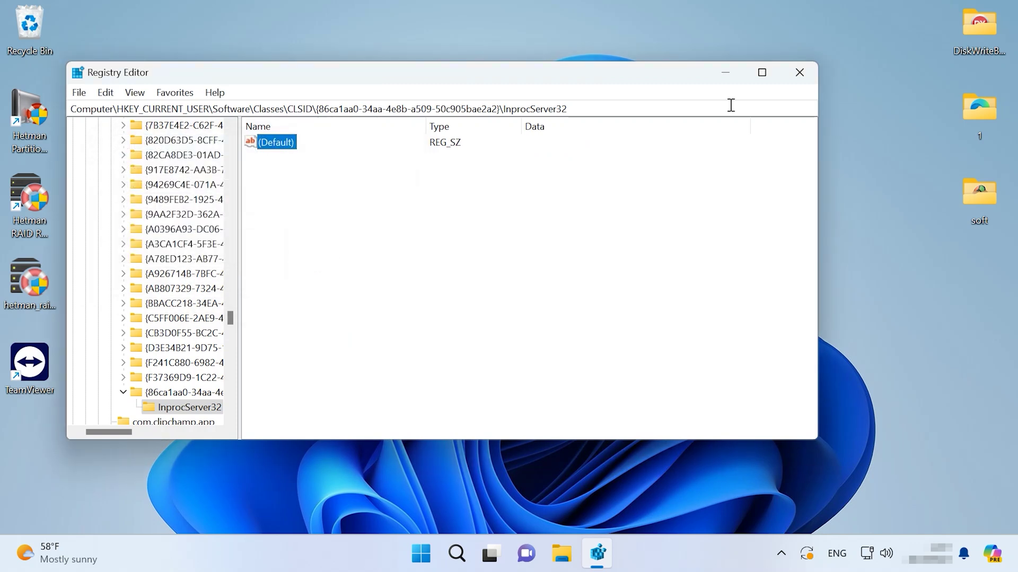
pyautogui.click(717, 73)
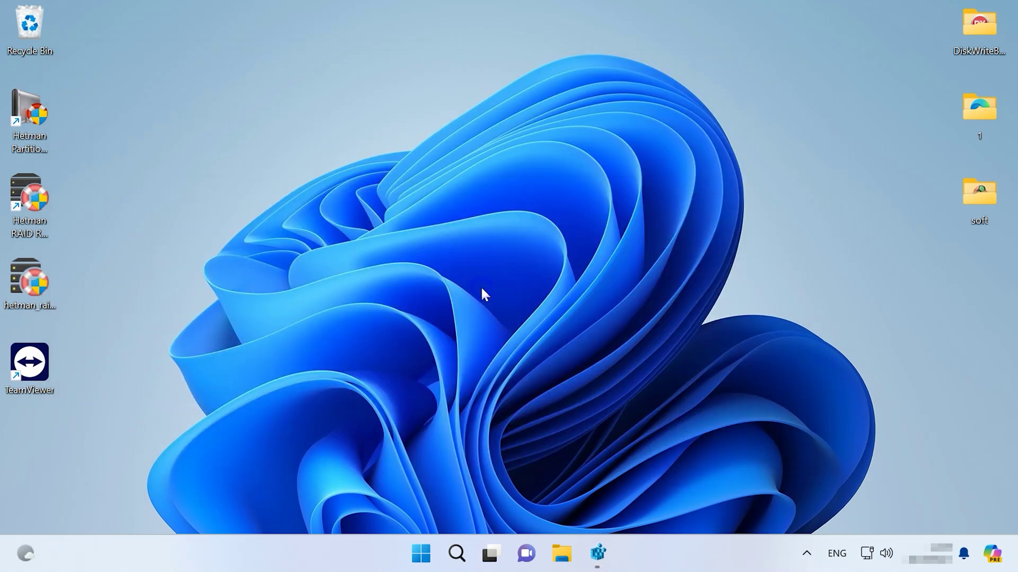
pyautogui.rightClick(480, 287)
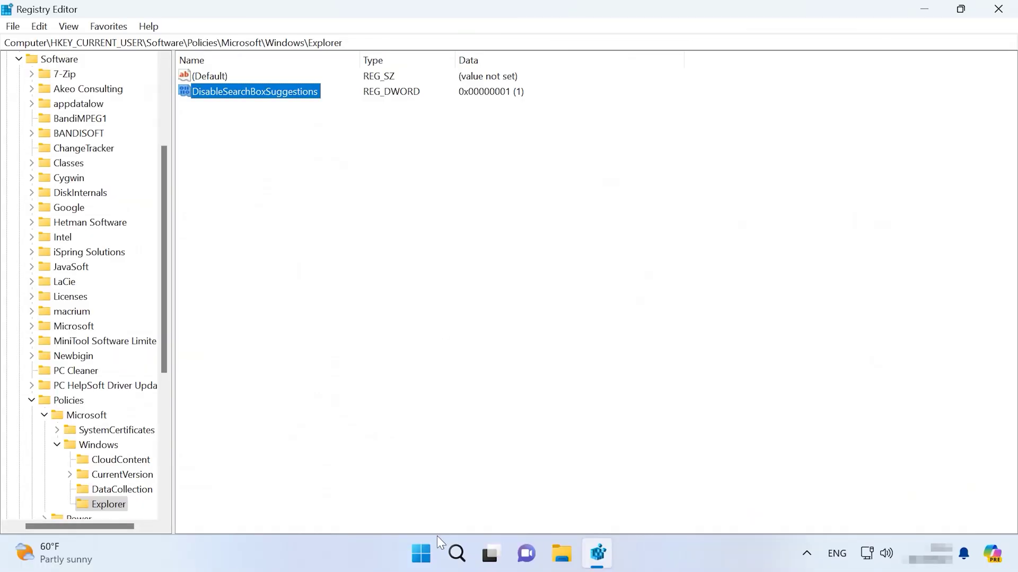
# - Check the Start menu's search home with its news feed, then close the search panel
pyautogui.click(432, 546)
pyautogui.click(399, 74)
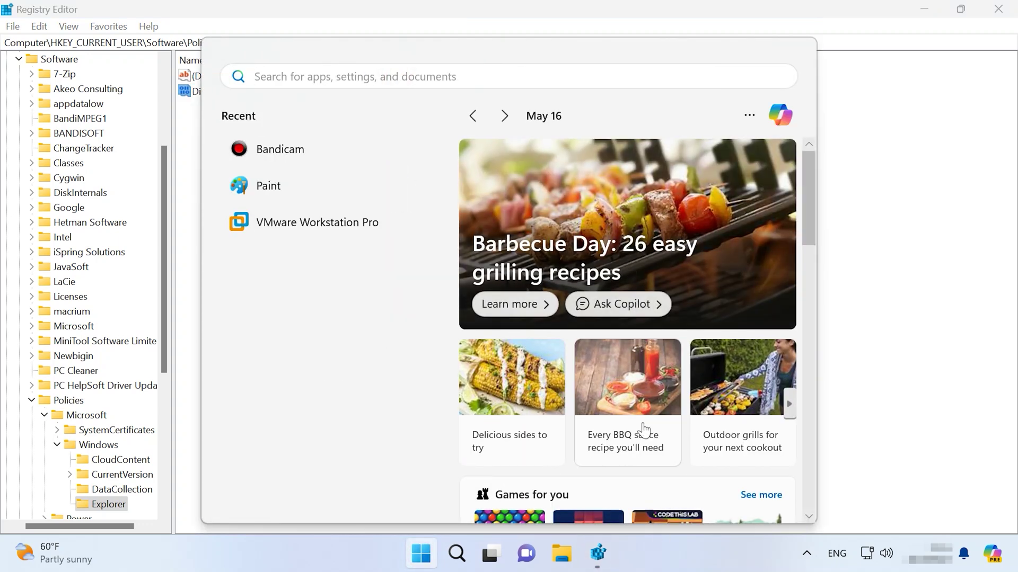
pyautogui.click(850, 277)
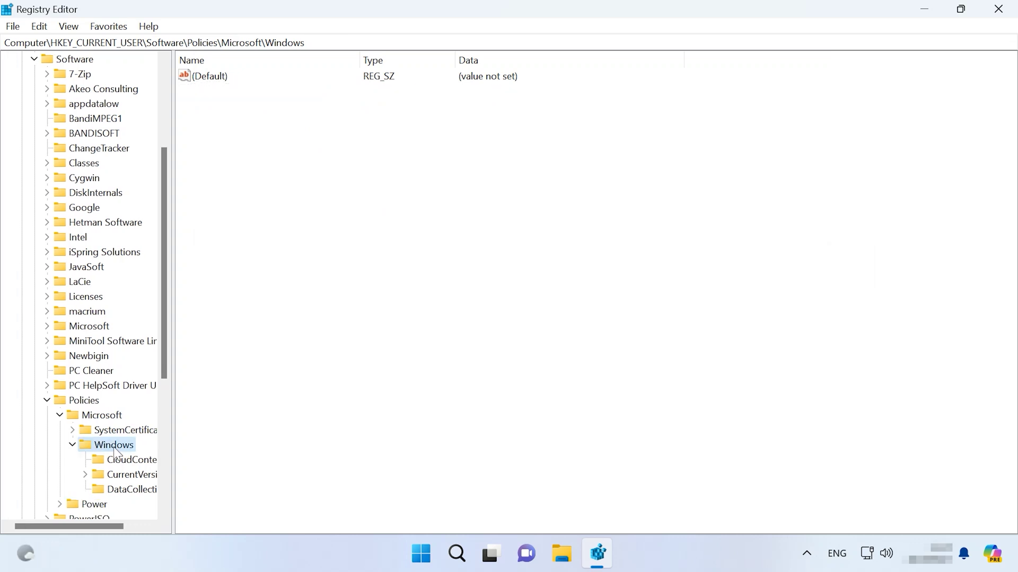
# - Create a new key named Explorer under Policies\Microsoft\Windows
pyautogui.rightClick(115, 447)
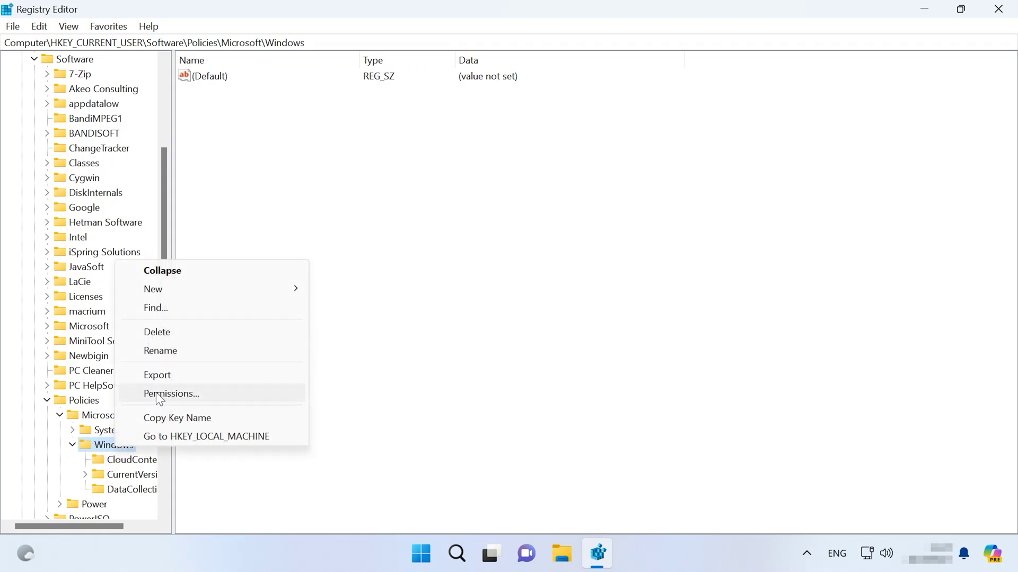
pyautogui.click(222, 291)
pyautogui.click(371, 292)
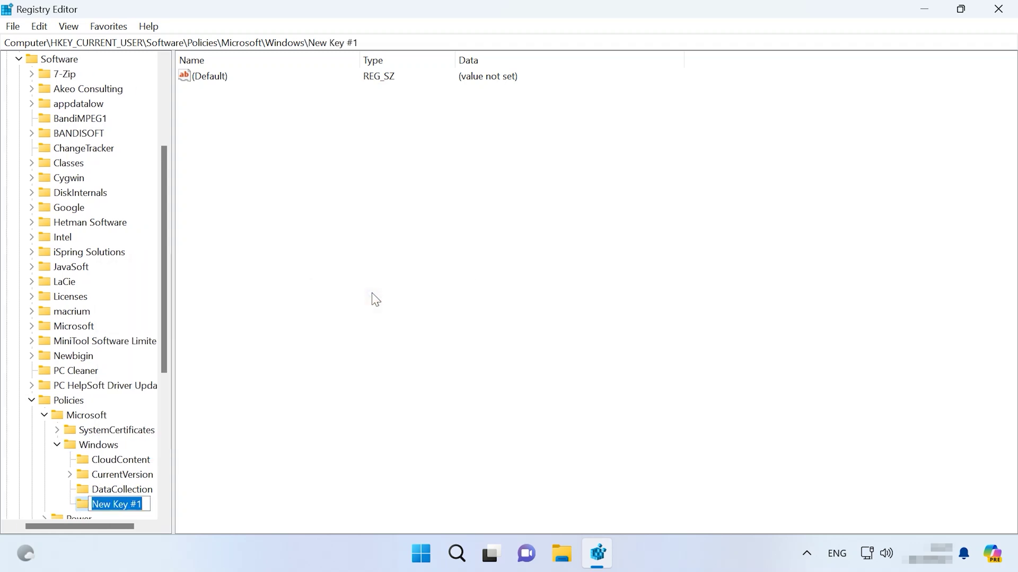
pyautogui.write('Explorer')
pyautogui.press('Return')
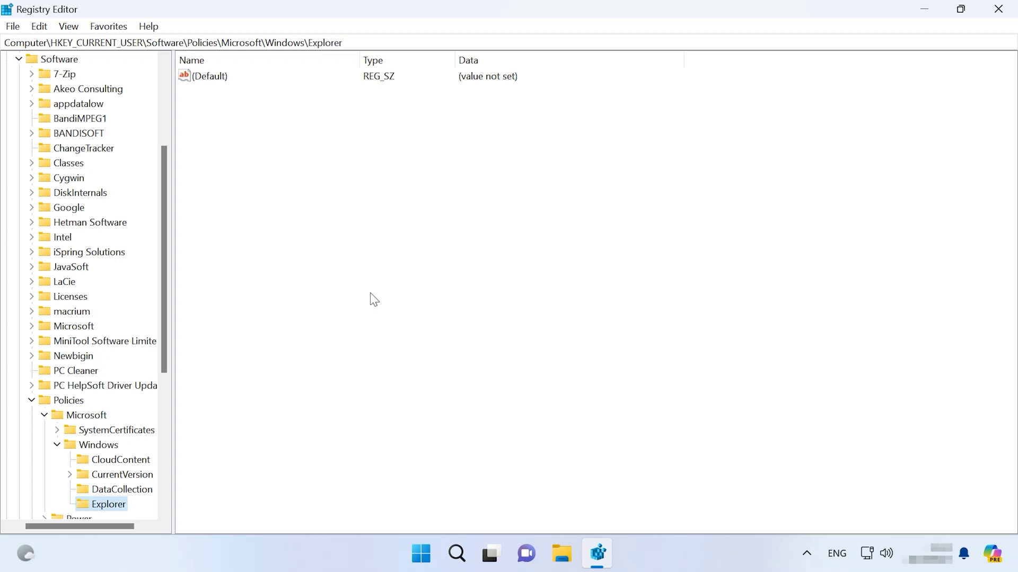
# - Add a DWORD (32-bit) value DisableSearchBoxSuggestions to Explorer with data 1
pyautogui.rightClick(272, 190)
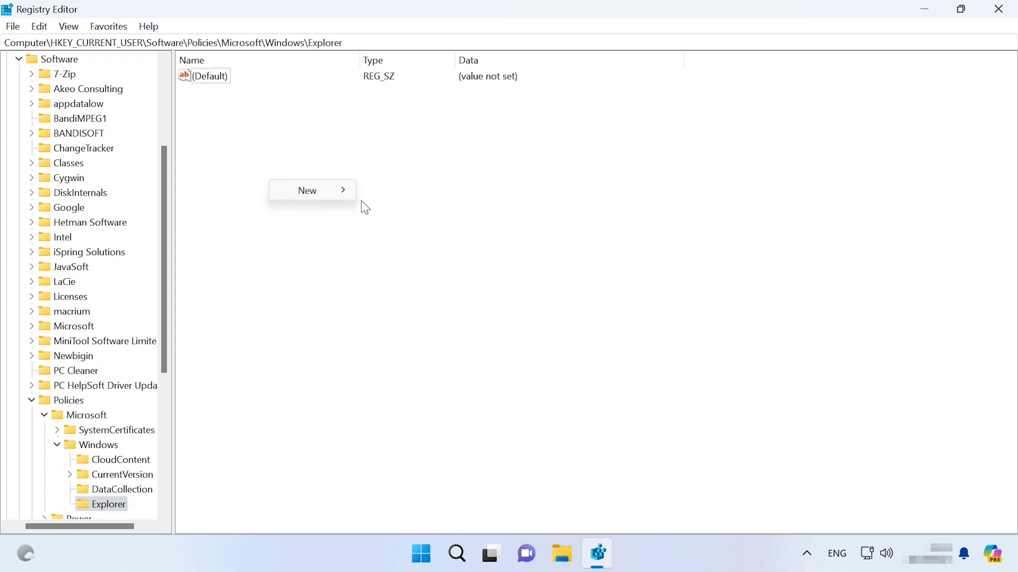
pyautogui.moveTo(345, 192)
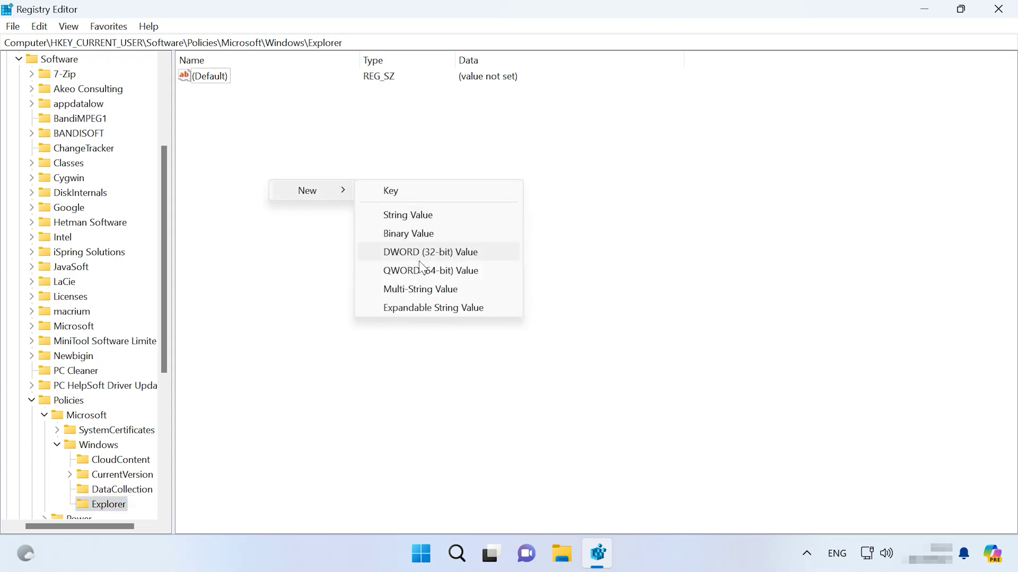
pyautogui.click(435, 253)
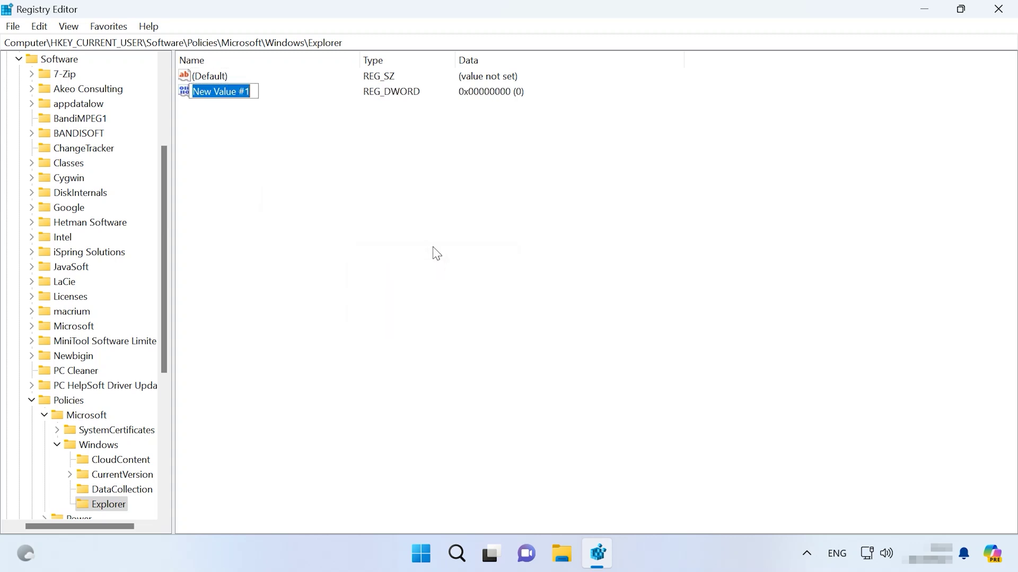
pyautogui.write('DisableSearc')
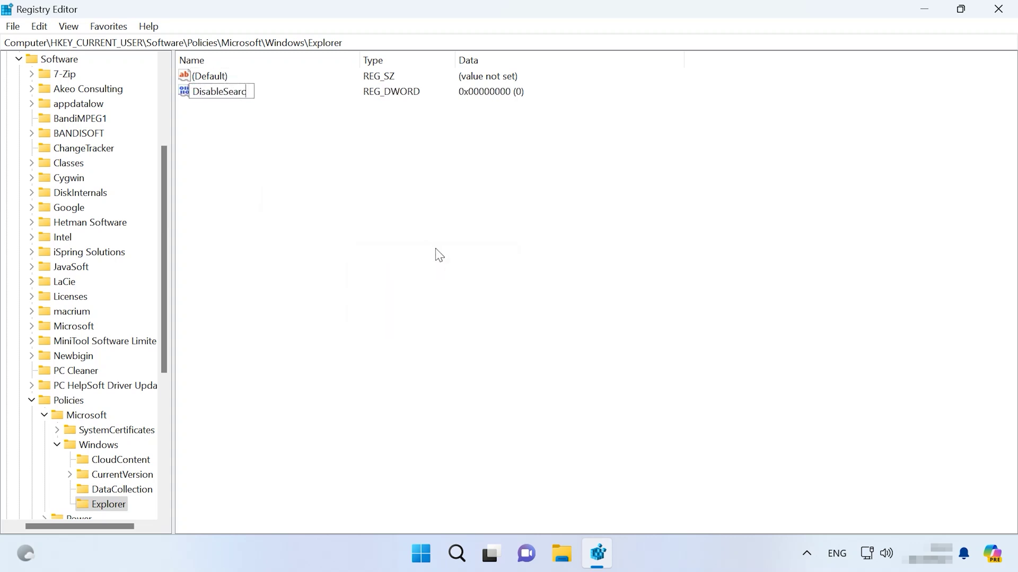
pyautogui.write('hBoxSuggestions')
pyautogui.press('Return')
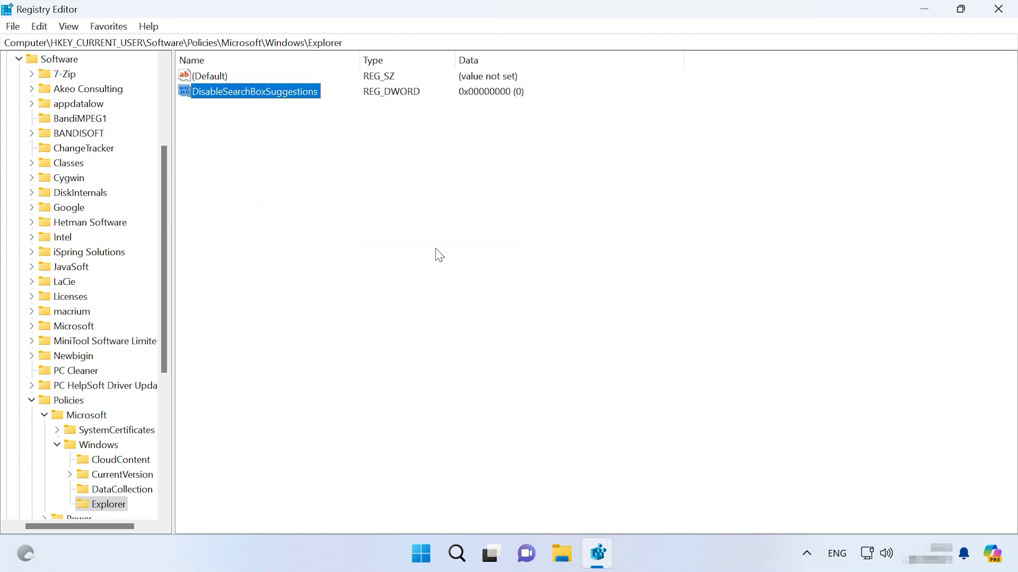
pyautogui.doubleClick(293, 94)
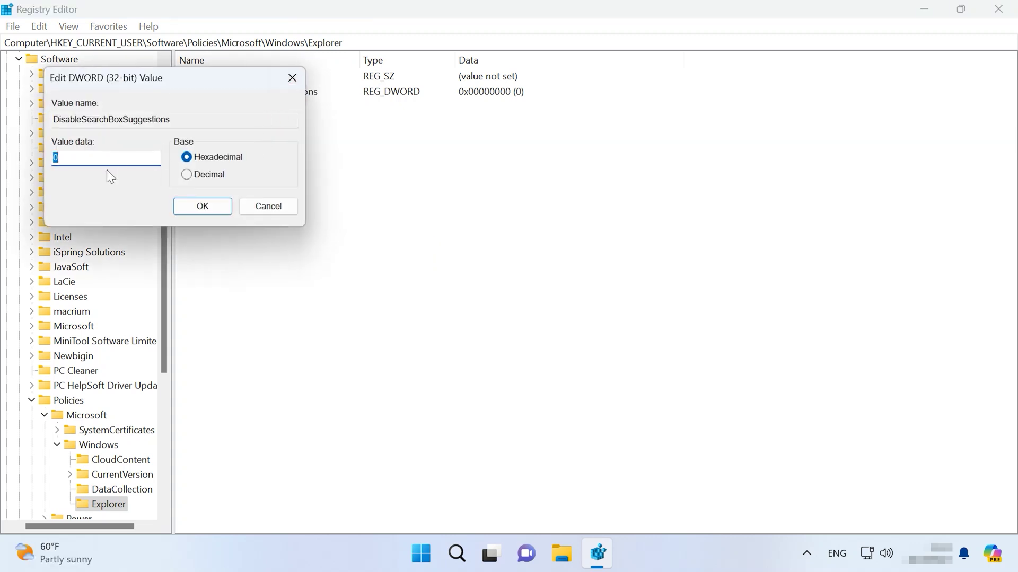
pyautogui.write('1')
pyautogui.press('Return')
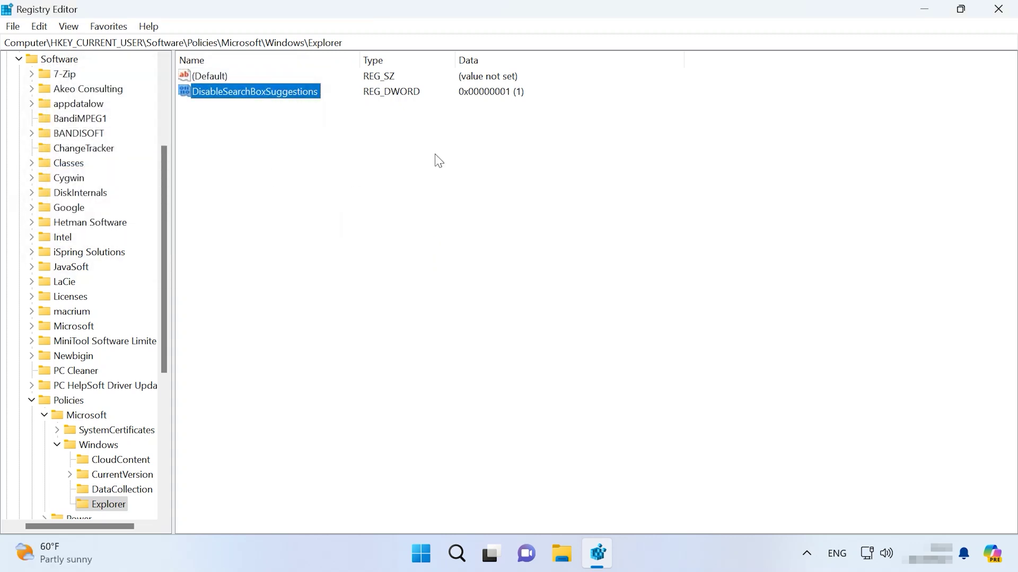
# - Verify the Start search panel's suggestions, close it, and minimize Registry Editor
pyautogui.click(422, 553)
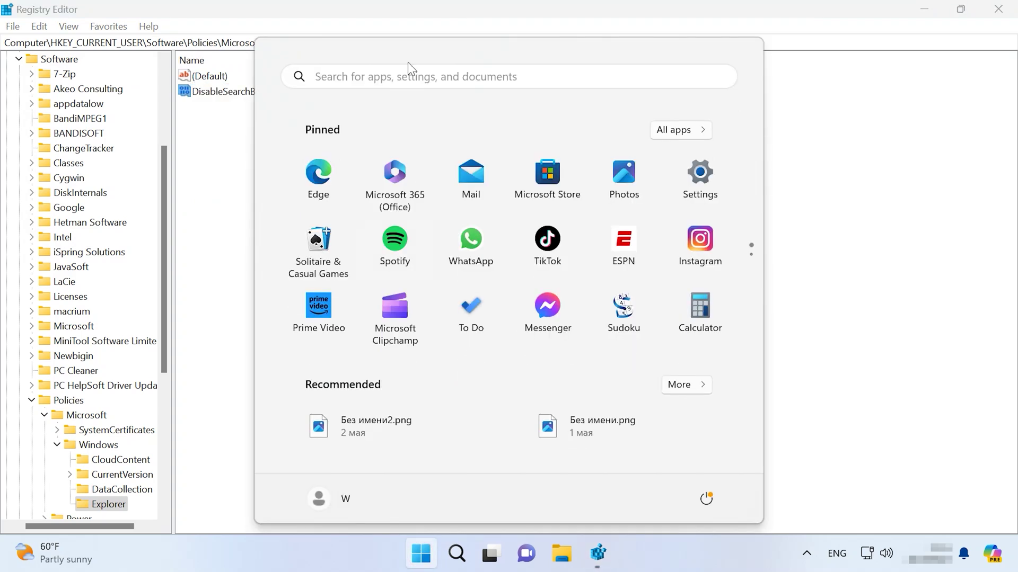
pyautogui.click(400, 74)
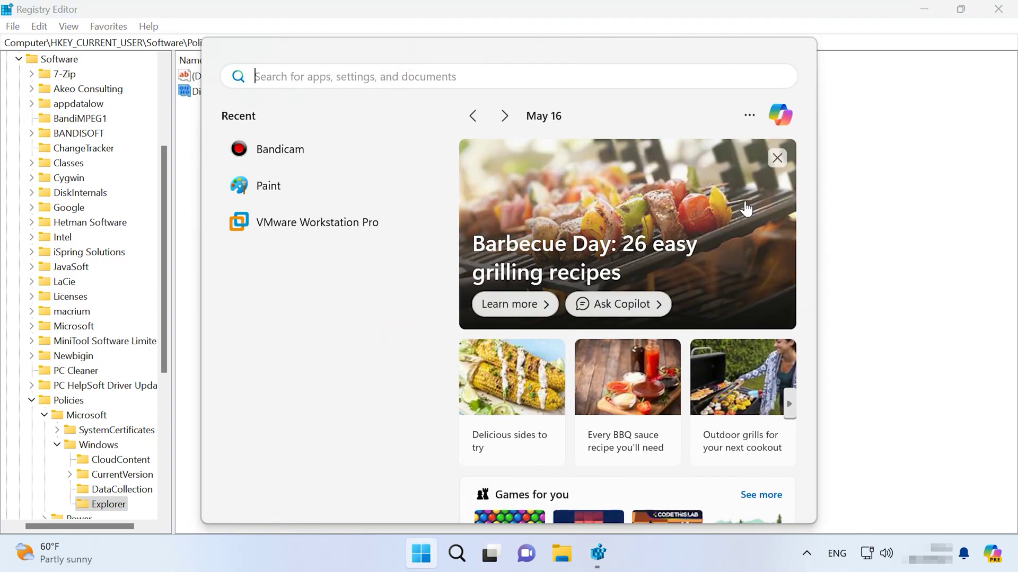
pyautogui.click(848, 271)
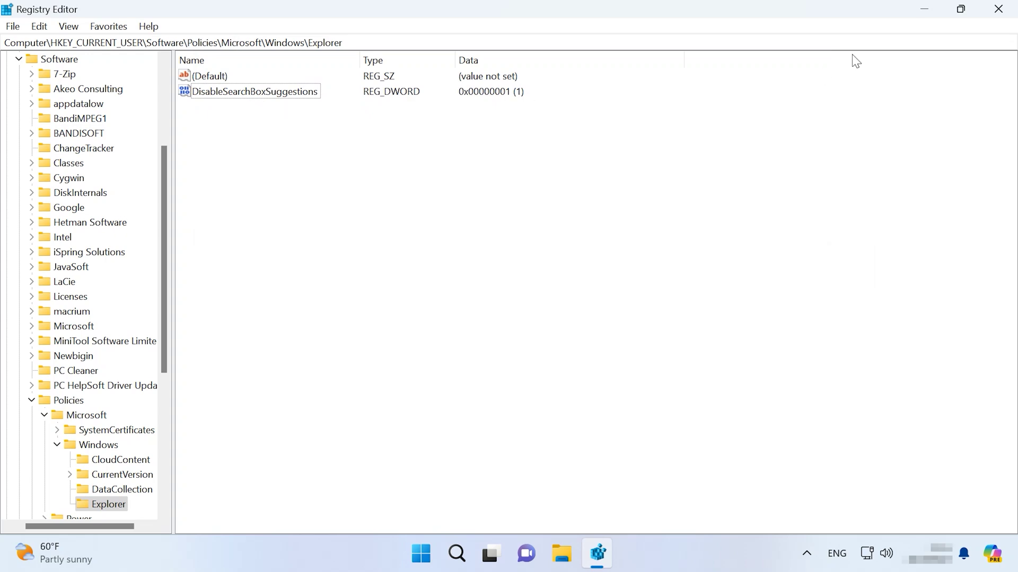
pyautogui.click(924, 9)
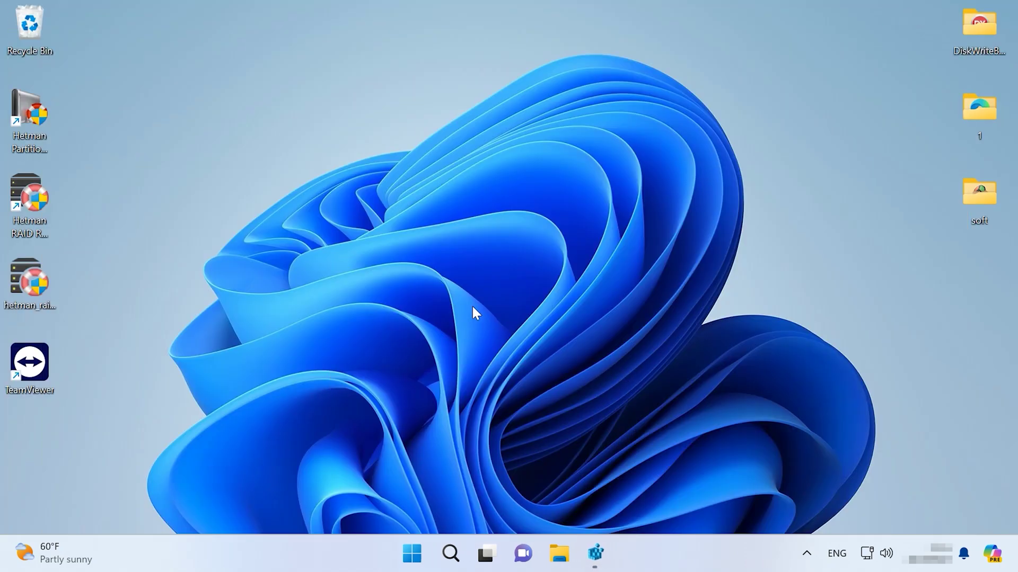
# - Open Task Manager from the Win+X menu, maximized, and restart the Windows Explorer process
pyautogui.rightClick(421, 551)
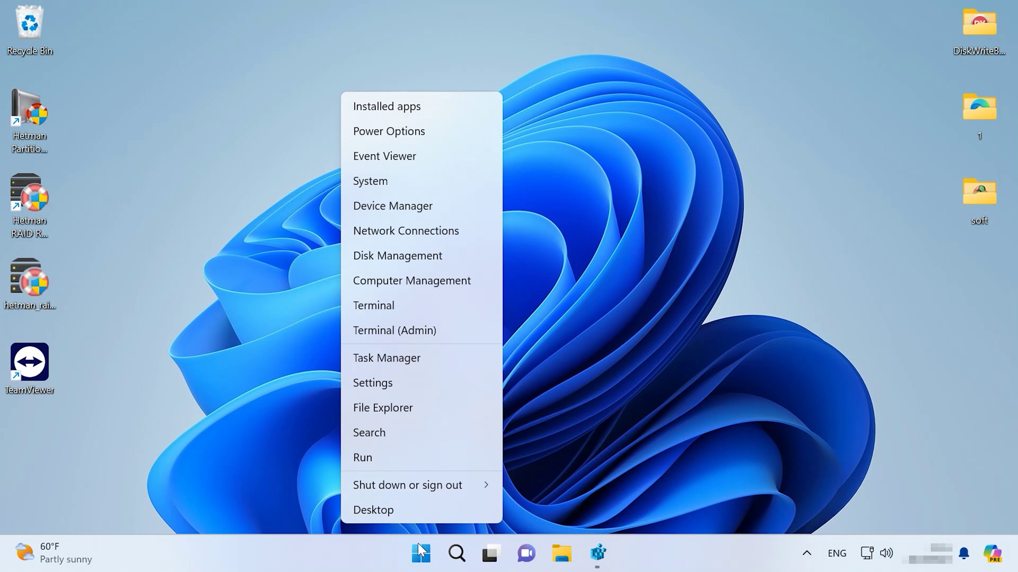
pyautogui.click(405, 364)
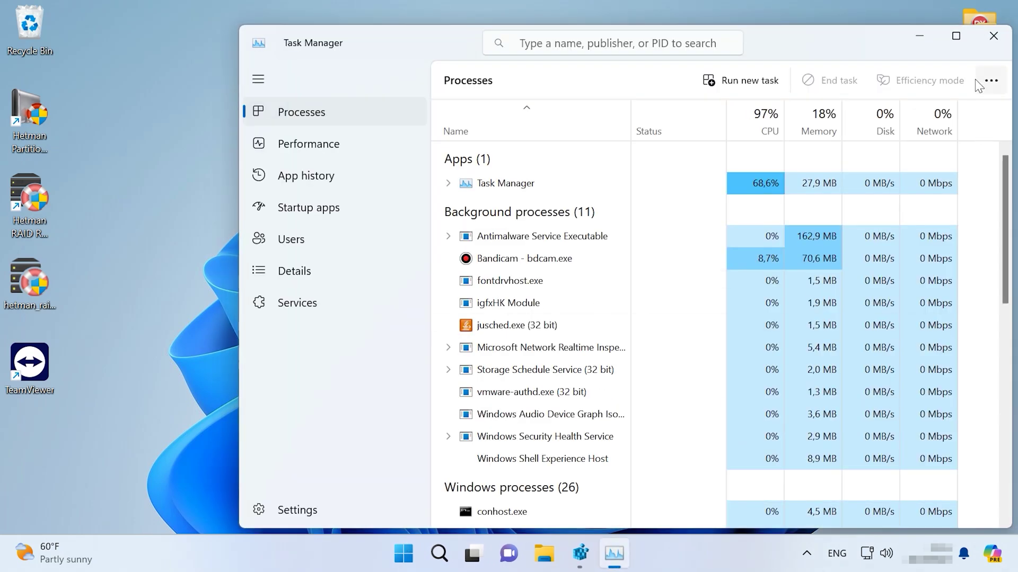
pyautogui.click(960, 42)
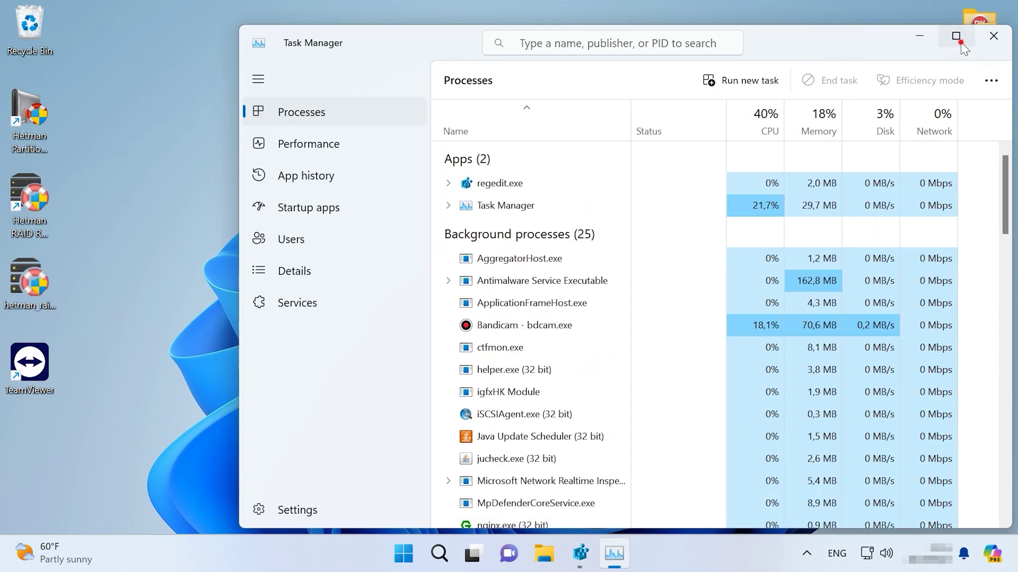
pyautogui.moveTo(1011, 150); pyautogui.dragTo(987, 506)
pyautogui.click(304, 439)
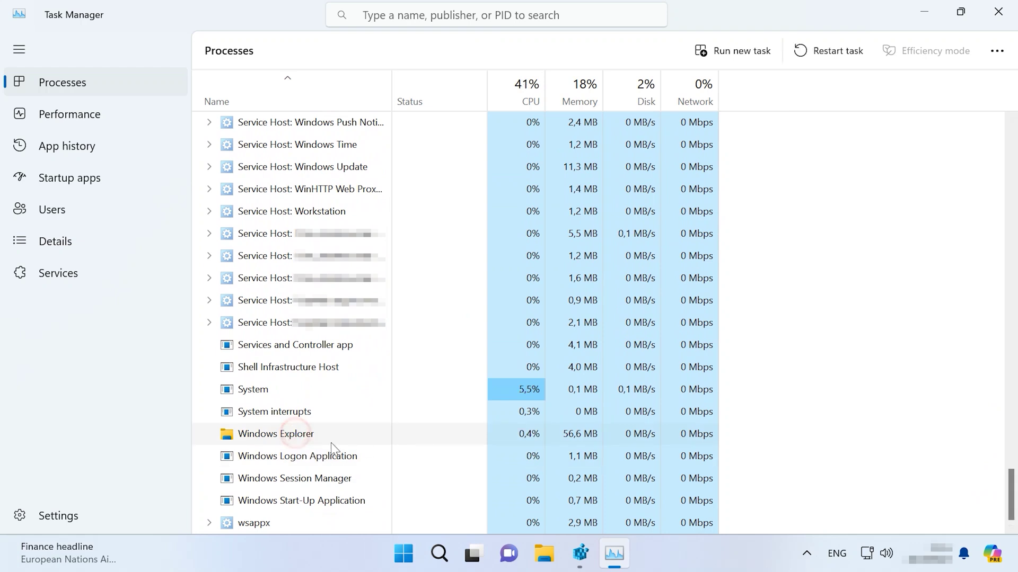
pyautogui.click(835, 53)
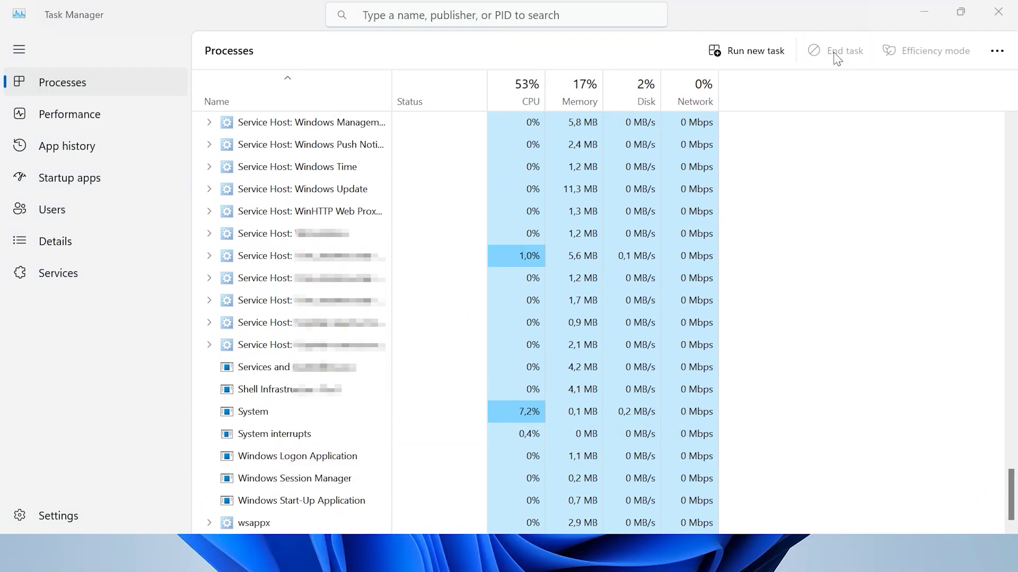
# - Close Task Manager and start a Start-menu search for Registry Editor
pyautogui.click(998, 12)
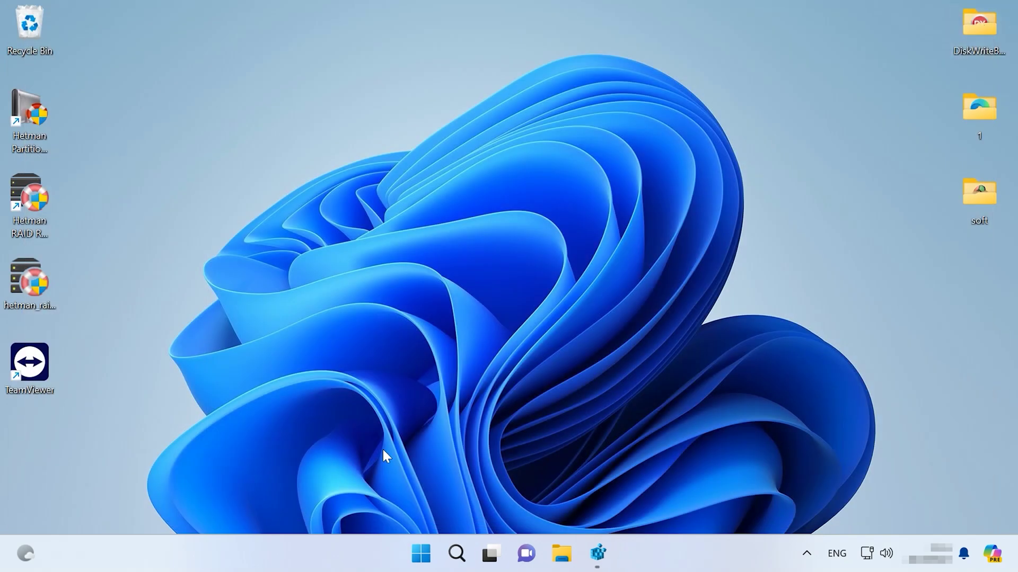
pyautogui.click(421, 554)
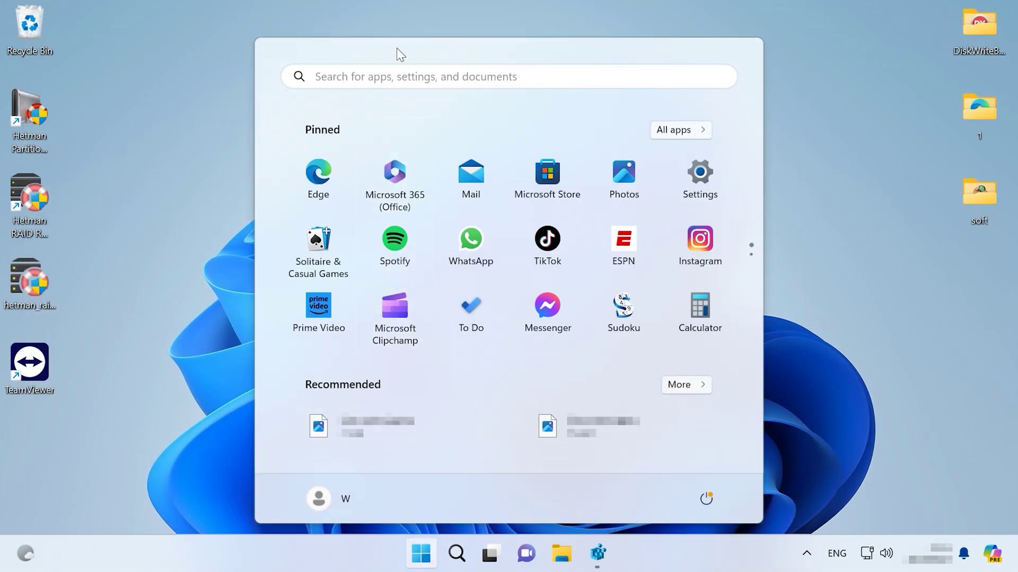
pyautogui.click(396, 76)
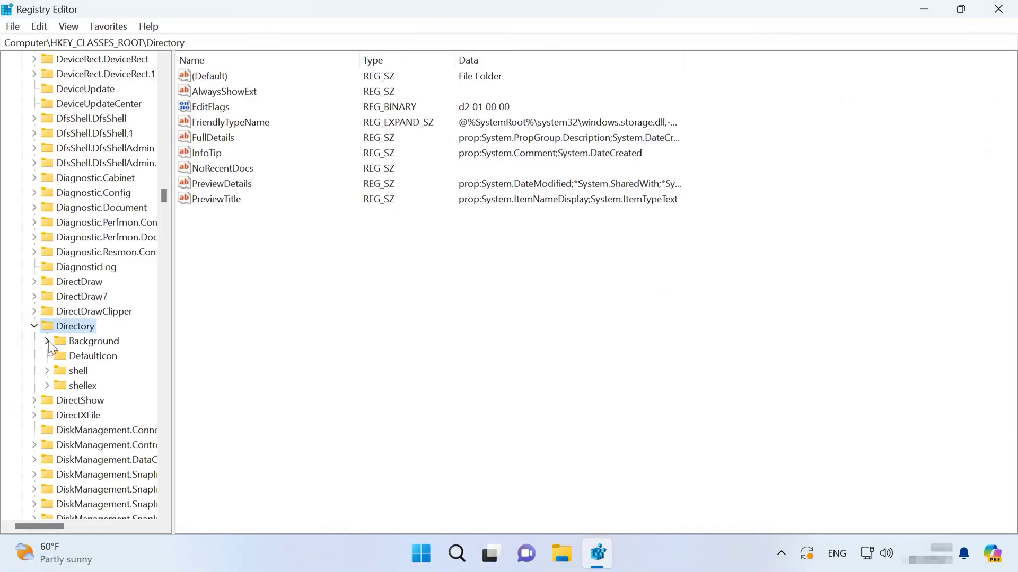
# - Create a new key named Regedit under Directory\Background\shell
pyautogui.click(47, 342)
pyautogui.click(92, 355)
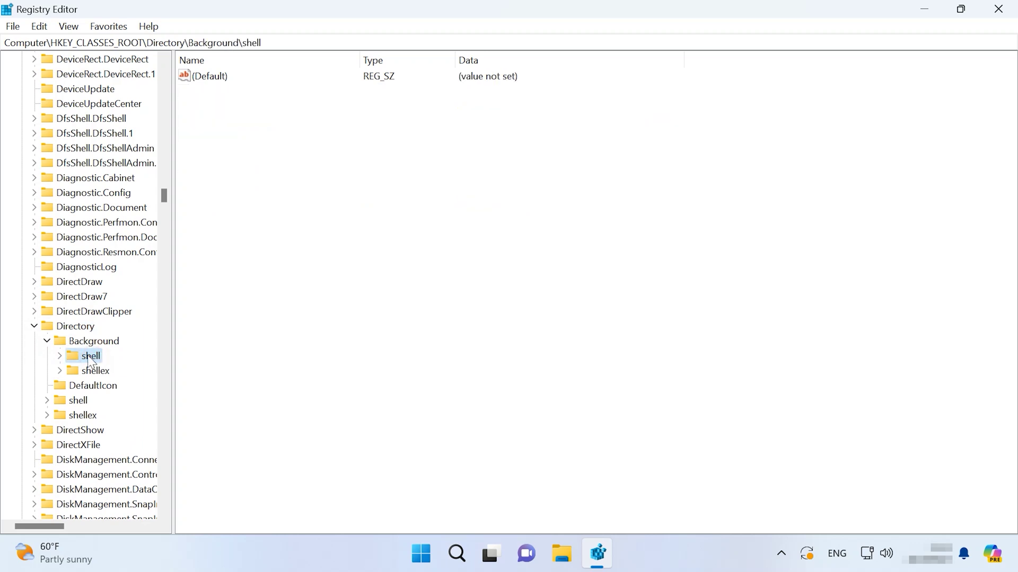
pyautogui.rightClick(89, 356)
pyautogui.moveTo(193, 387)
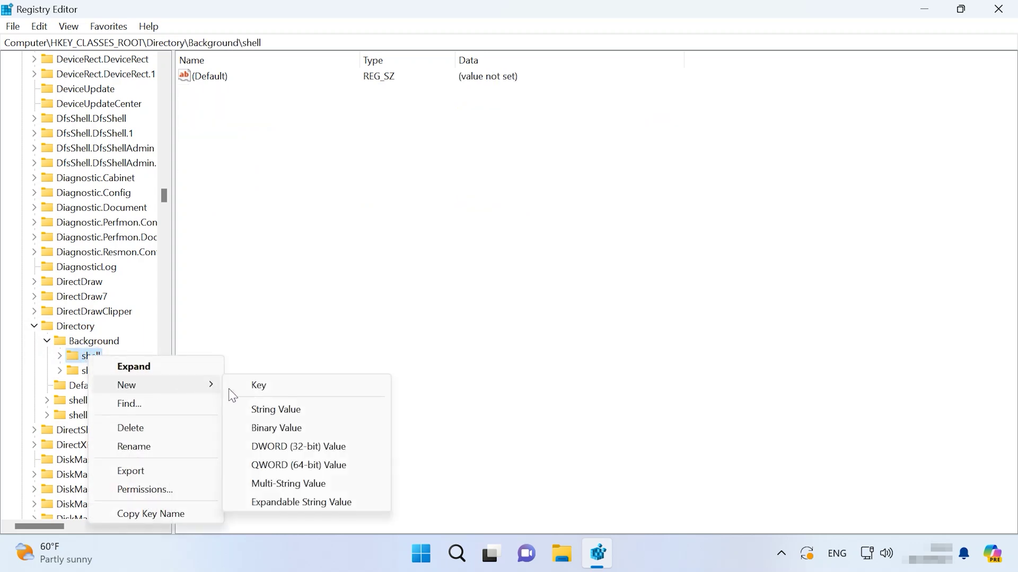
pyautogui.click(267, 389)
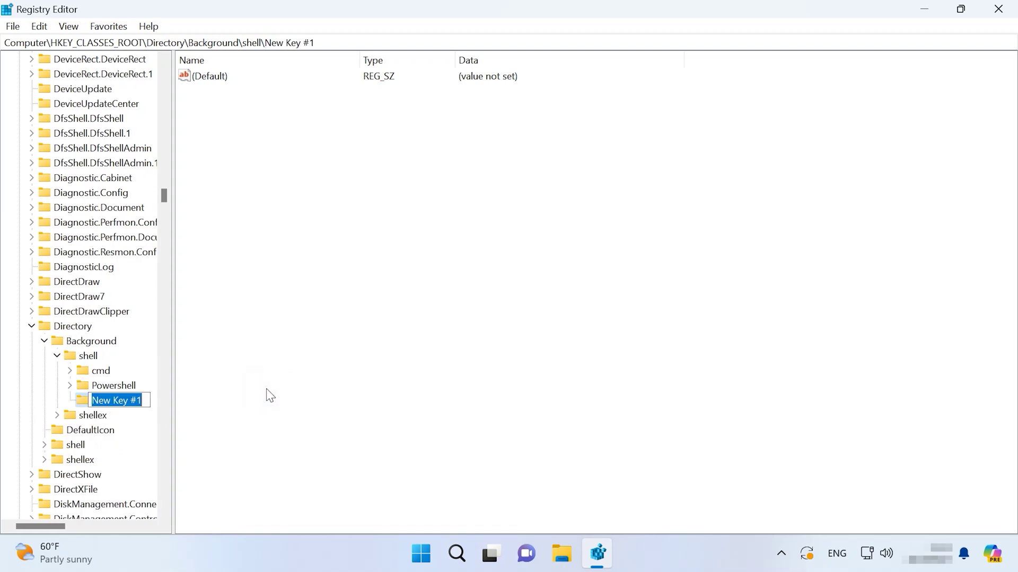
pyautogui.write('Regedit')
pyautogui.press('Return')
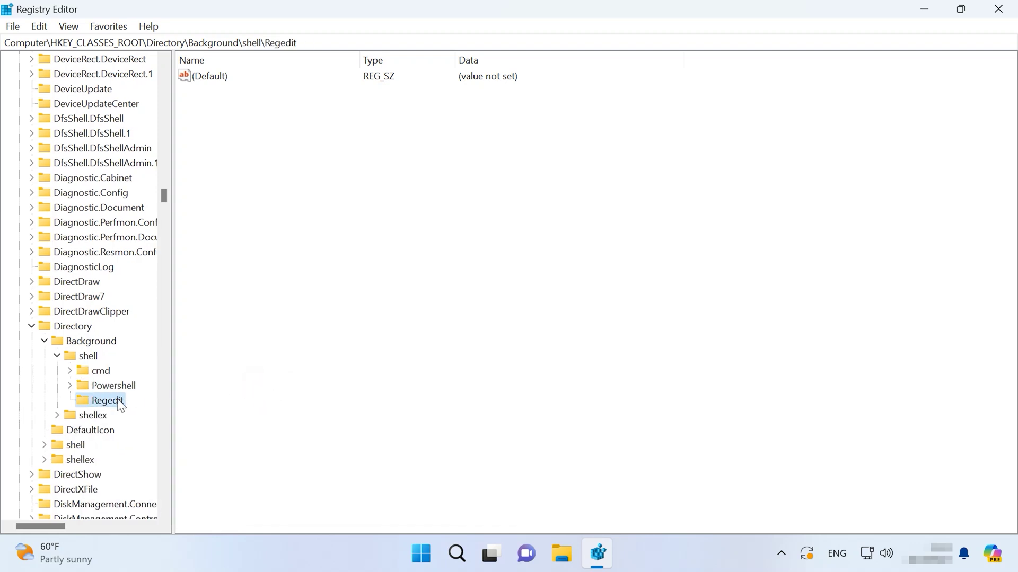
# - Add a Command subkey inside the Regedit key
pyautogui.rightClick(105, 406)
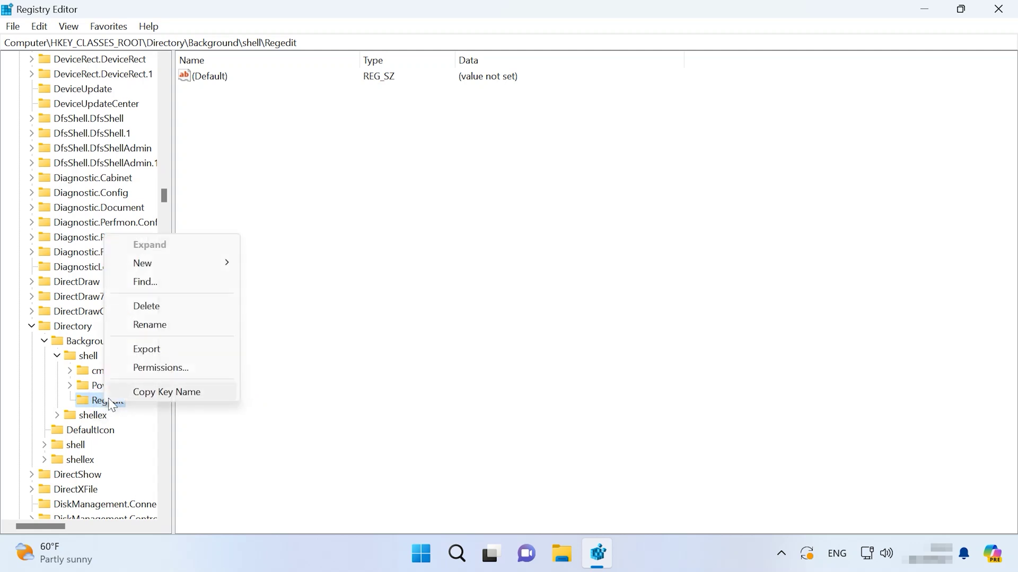
pyautogui.click(200, 264)
pyautogui.click(303, 269)
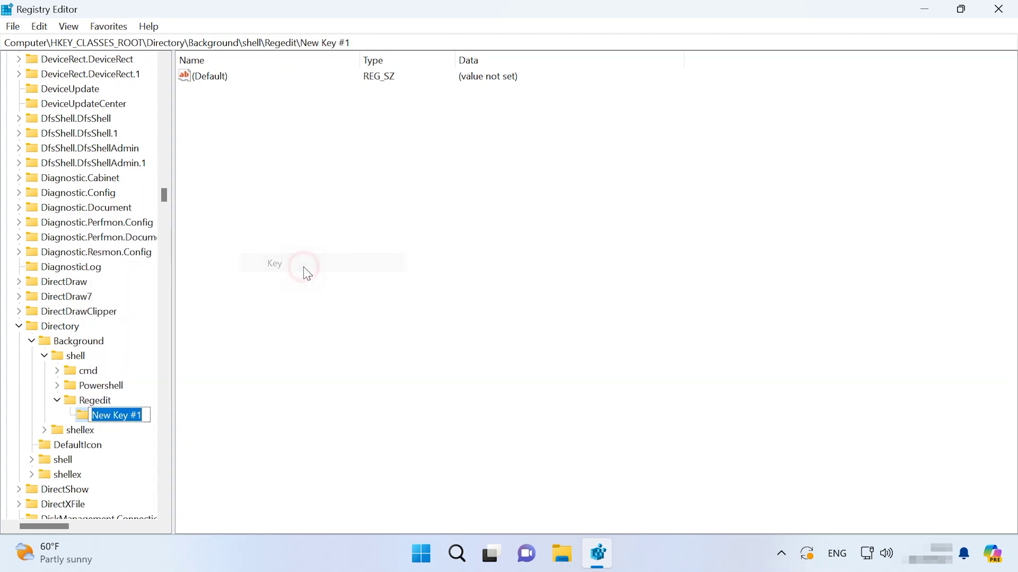
pyautogui.write('Command')
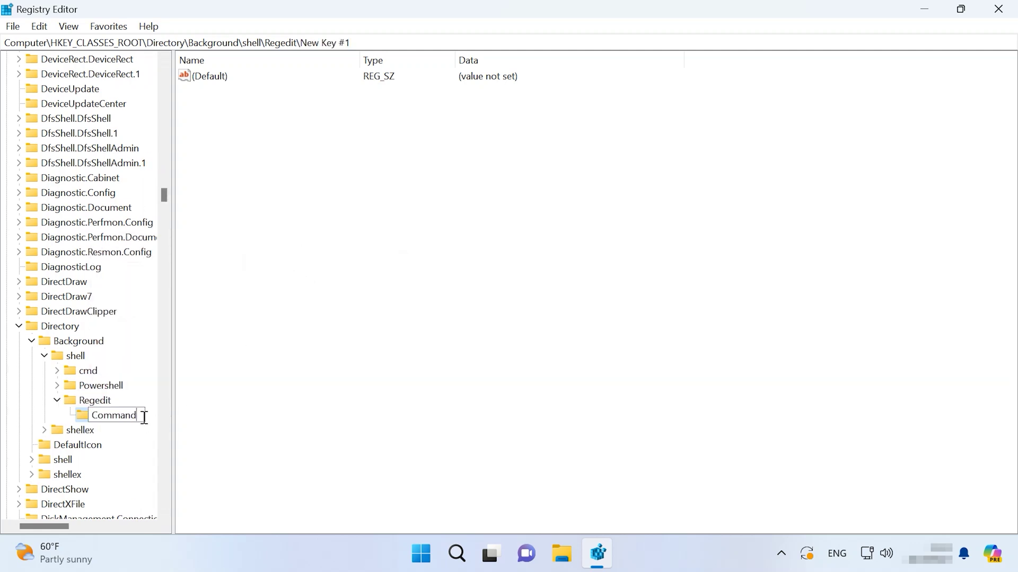
pyautogui.press('Return')
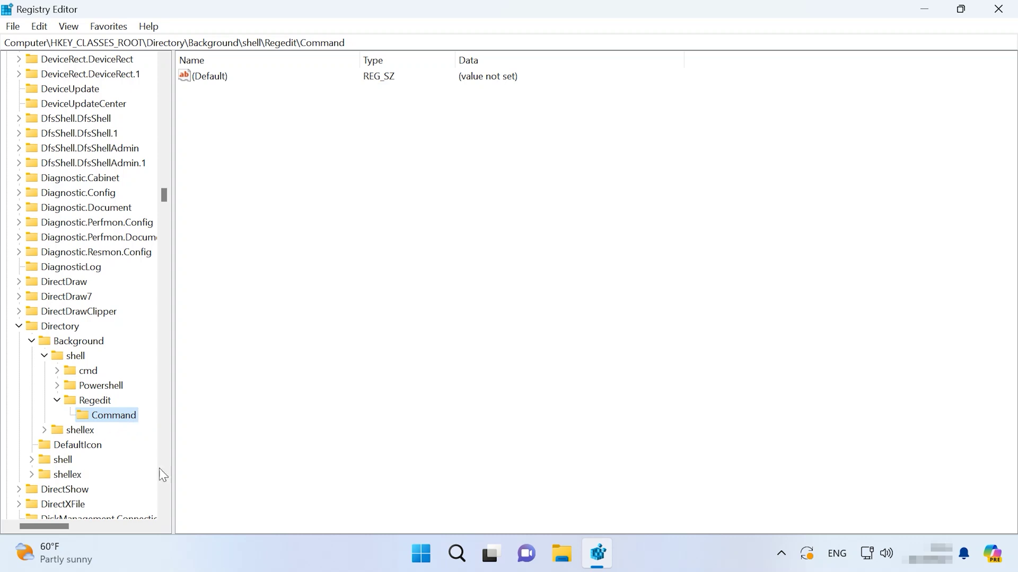
# - Locate regedit.exe in C:\Windows and bring up its file actions to copy its path
pyautogui.click(554, 558)
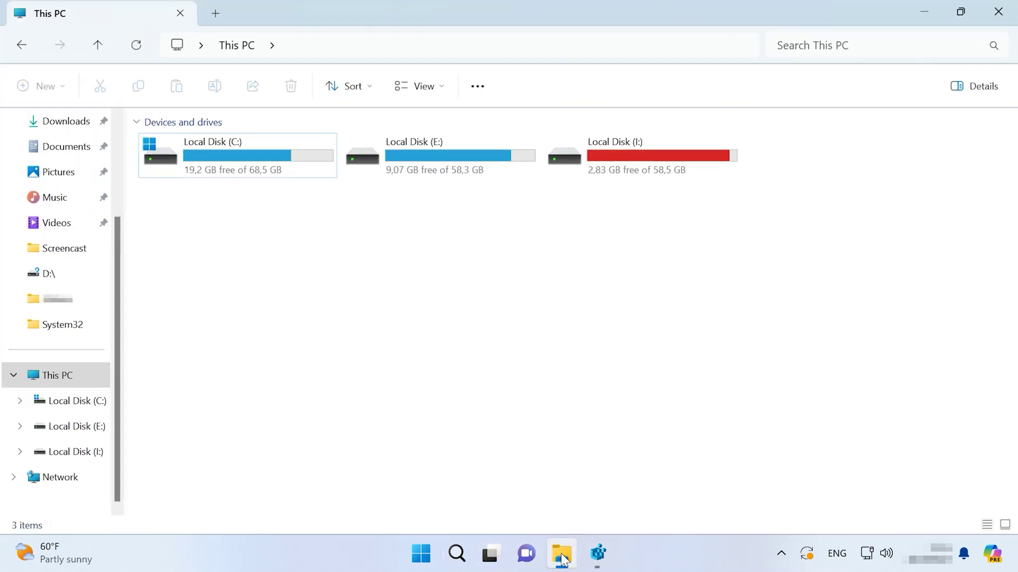
pyautogui.doubleClick(227, 151)
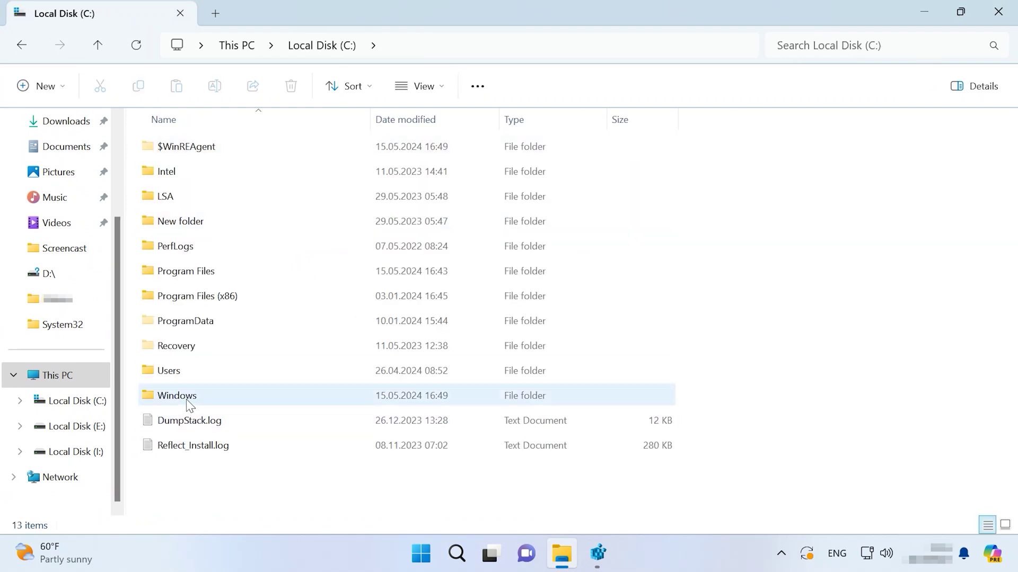
pyautogui.doubleClick(178, 396)
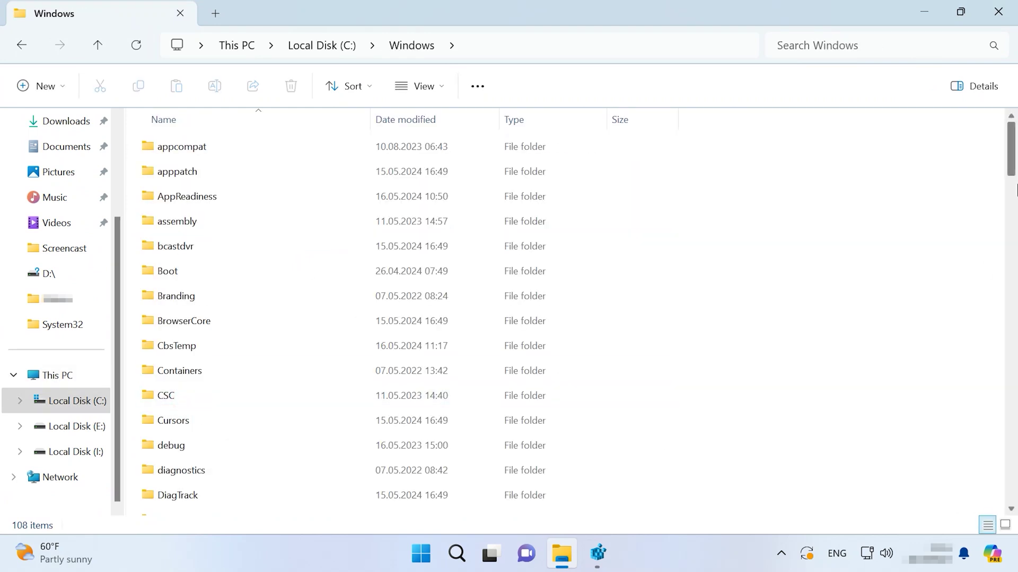
pyautogui.moveTo(1011, 169); pyautogui.dragTo(1001, 488)
pyautogui.click(172, 232)
pyautogui.doubleClick(189, 236)
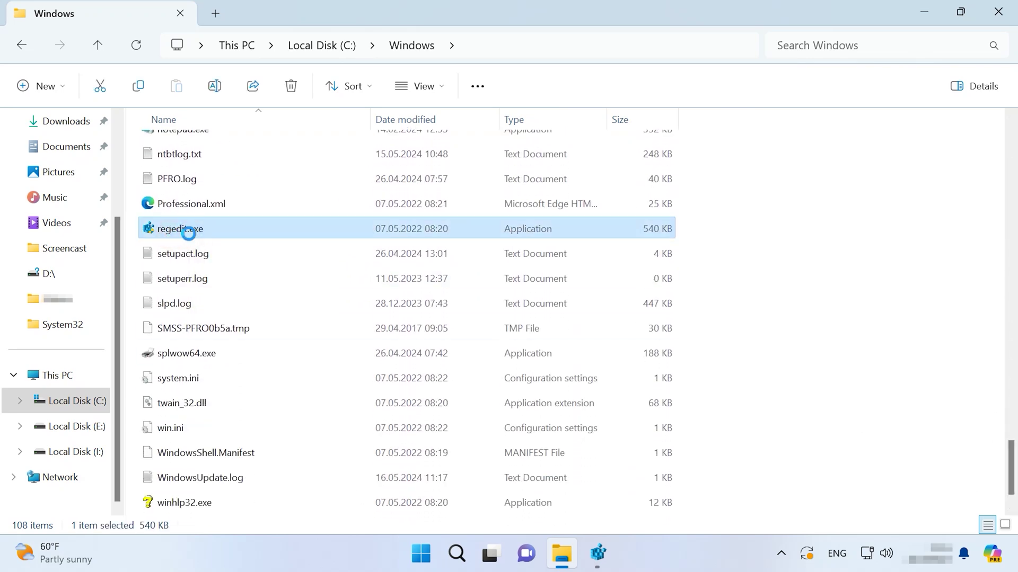
pyautogui.rightClick(189, 234)
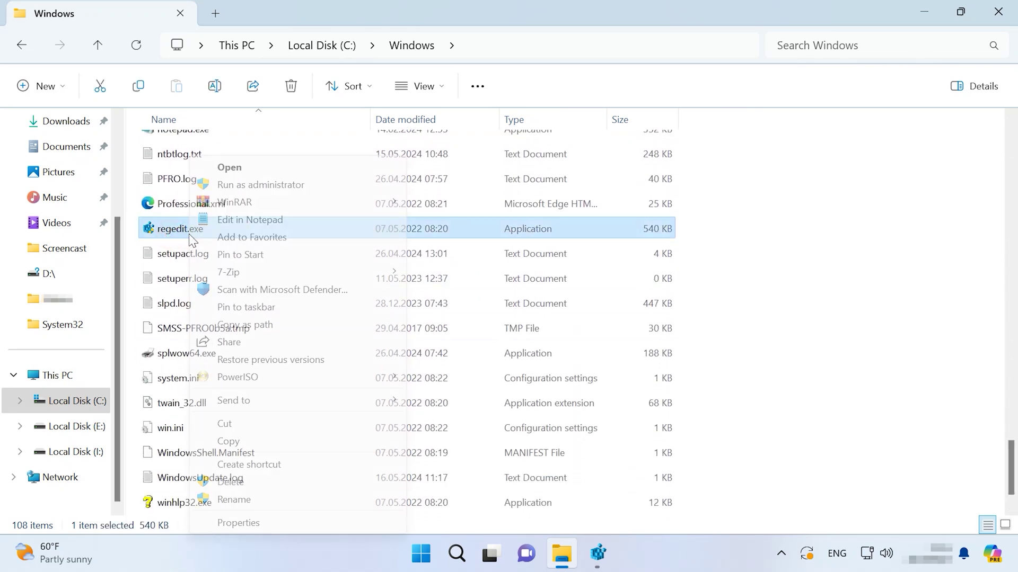
# - Copy regedit.exe's path, paste it as Command's default value C:\Windows\regedit.exe, then close Registry Editor
pyautogui.click(274, 325)
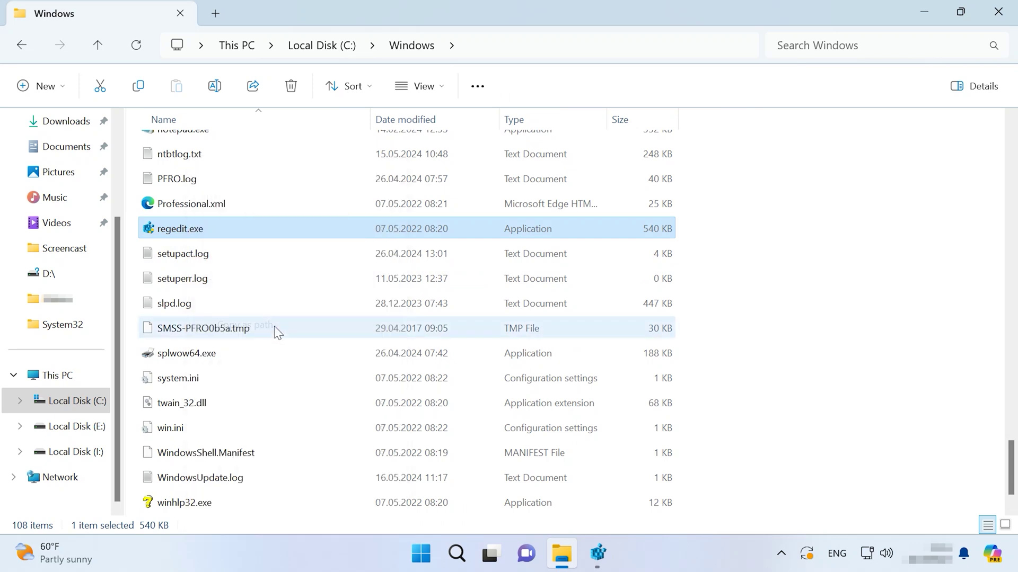
pyautogui.click(597, 556)
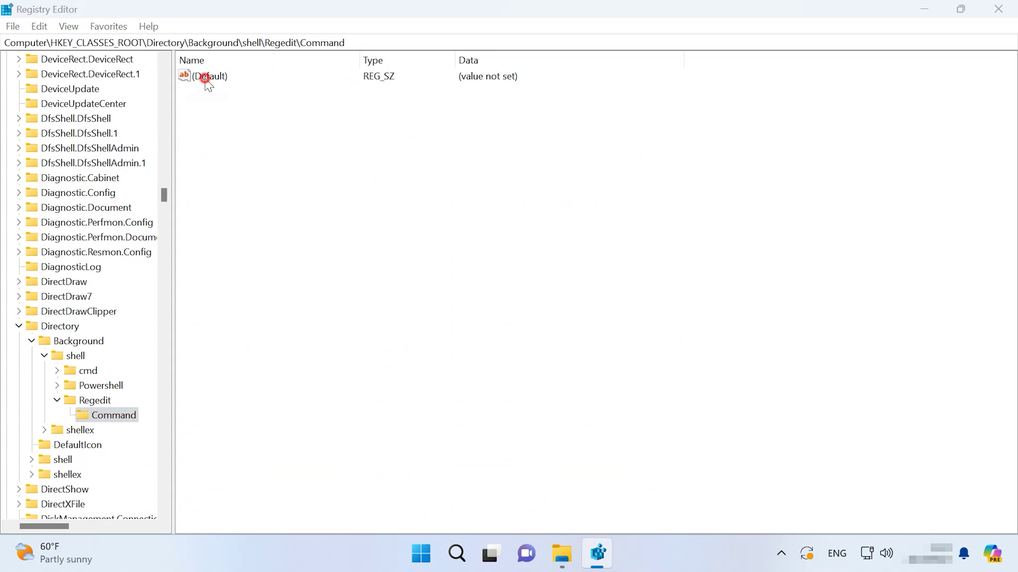
pyautogui.doubleClick(206, 78)
pyautogui.rightClick(89, 157)
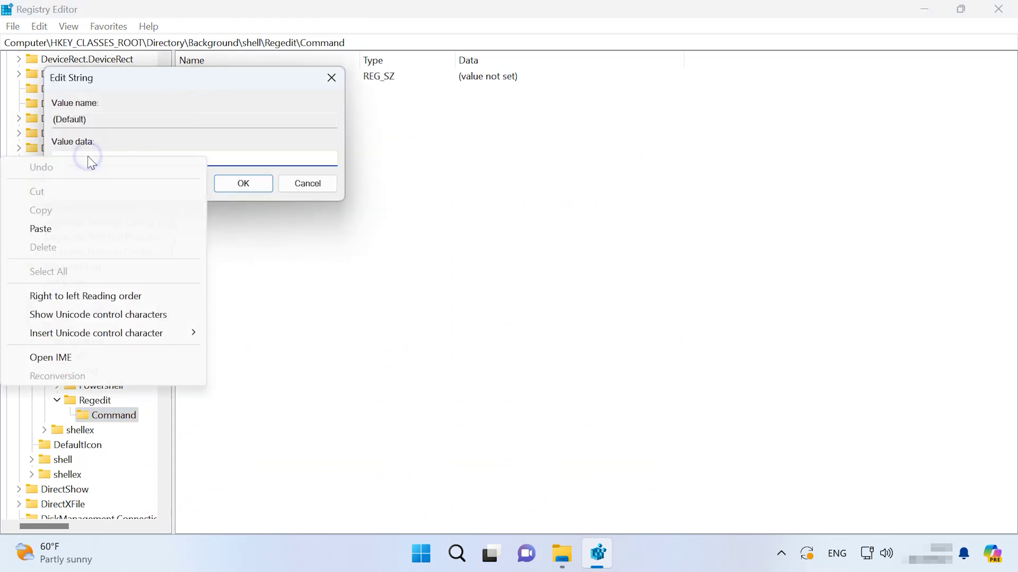
pyautogui.click(40, 229)
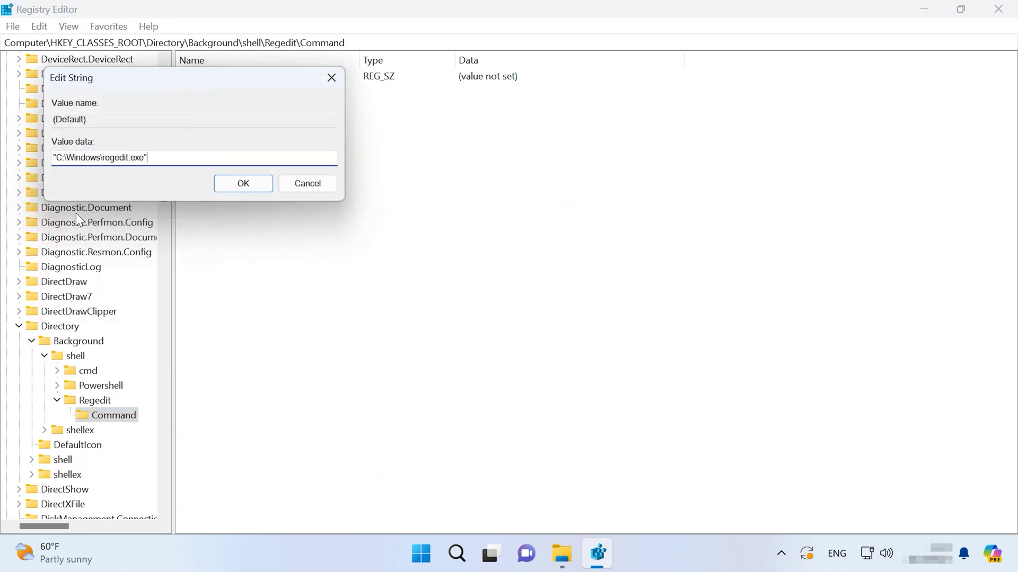
pyautogui.click(251, 189)
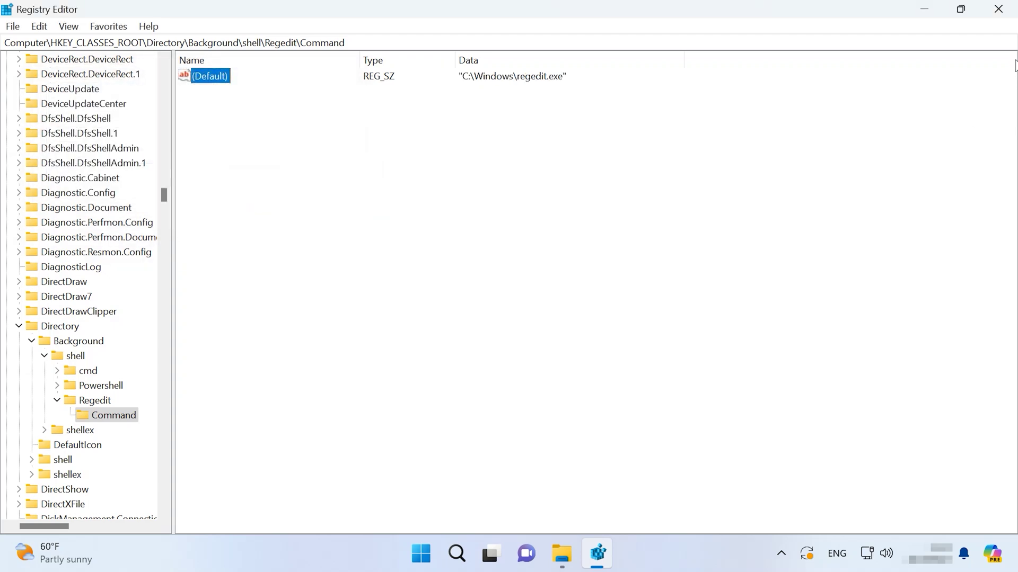
pyautogui.click(1000, 12)
# - Close File Explorer and launch Registry Editor from the new Regedit desktop context-menu entry
pyautogui.click(1000, 11)
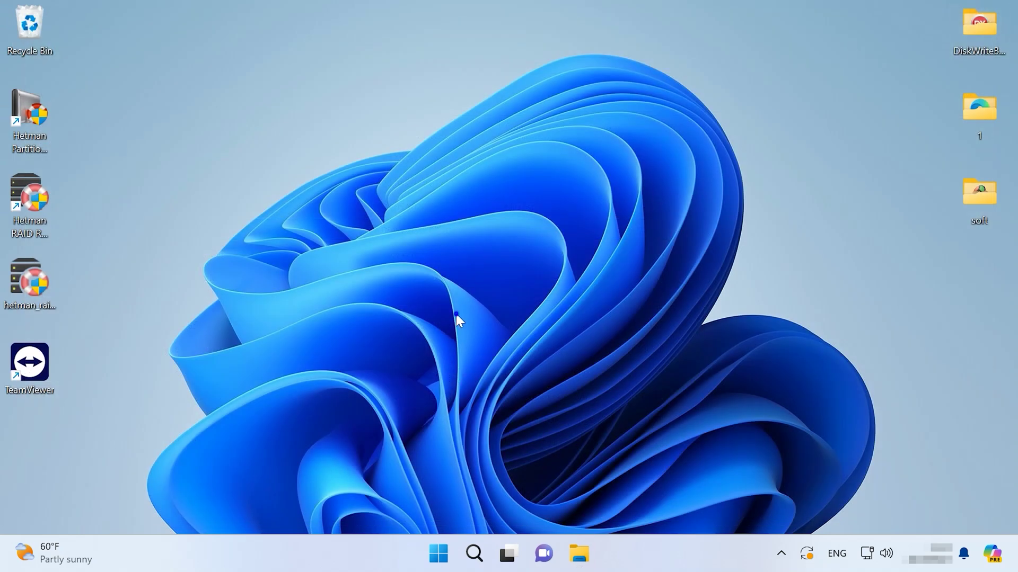
pyautogui.rightClick(456, 314)
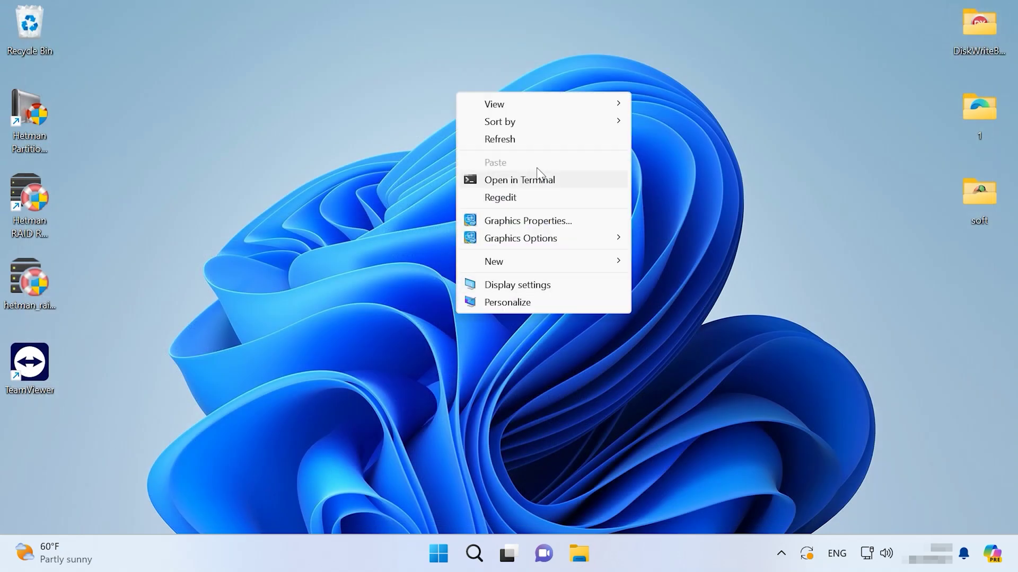
pyautogui.click(504, 203)
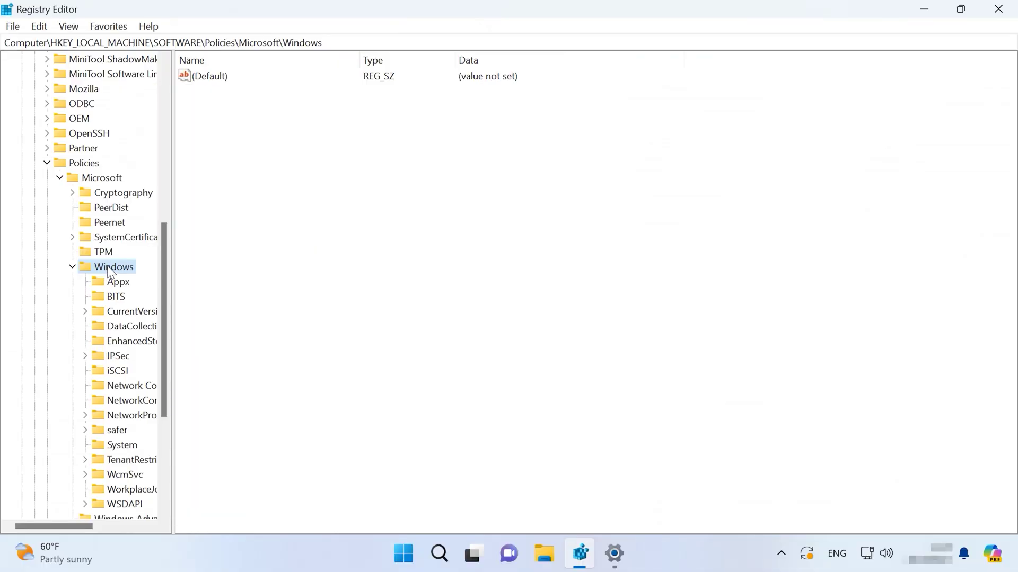
# - Create a WindowsUpdate key under the Windows policies key, with an AU subkey inside it
pyautogui.rightClick(108, 271)
pyautogui.click(209, 295)
pyautogui.click(372, 298)
pyautogui.write('WindowsUpdate')
pyautogui.press('Return')
pyautogui.moveTo(174, 104); pyautogui.dragTo(198, 109)
pyautogui.rightClick(136, 505)
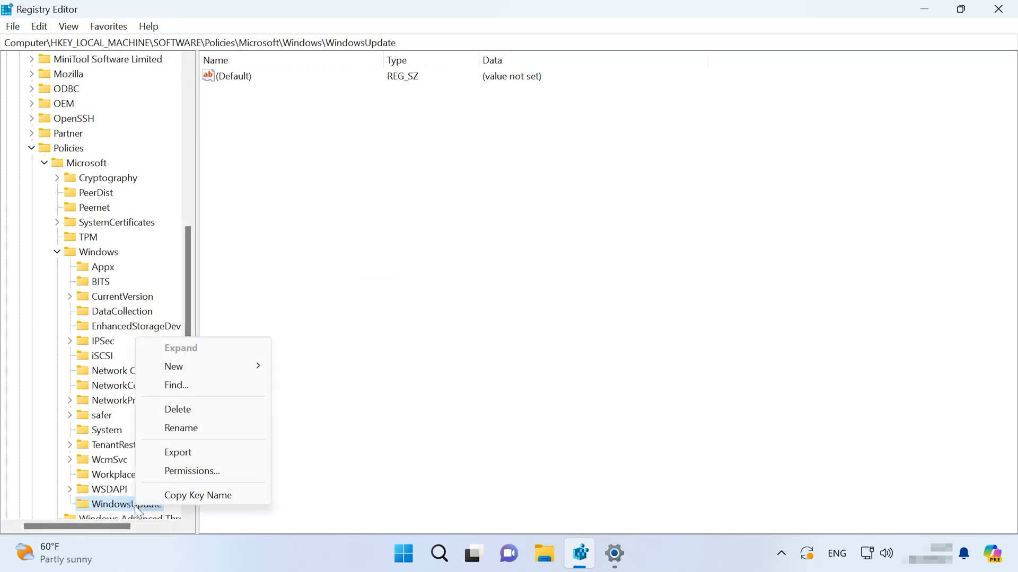
pyautogui.moveTo(195, 365)
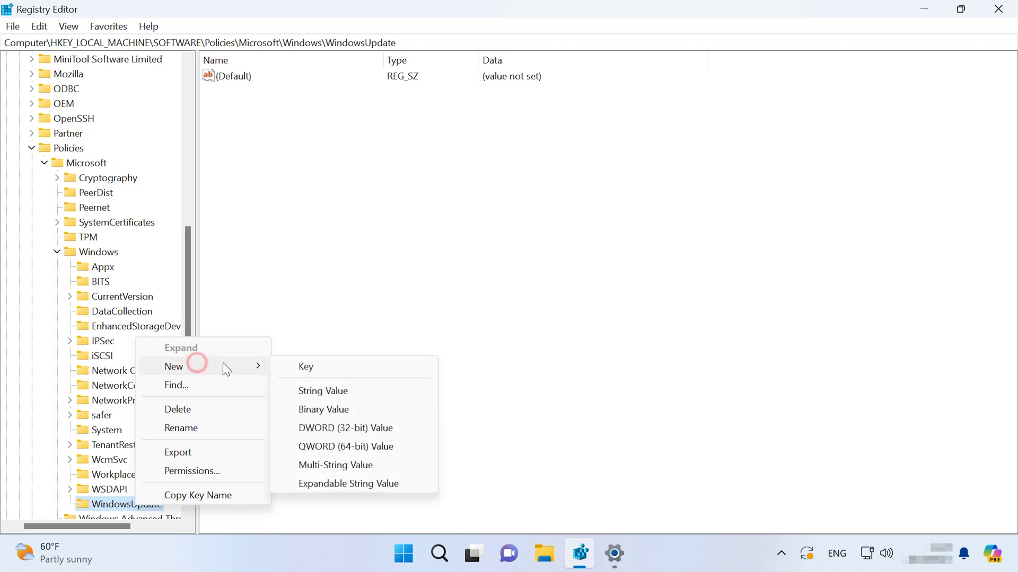
pyautogui.click(293, 366)
pyautogui.write('AU')
pyautogui.press('Return')
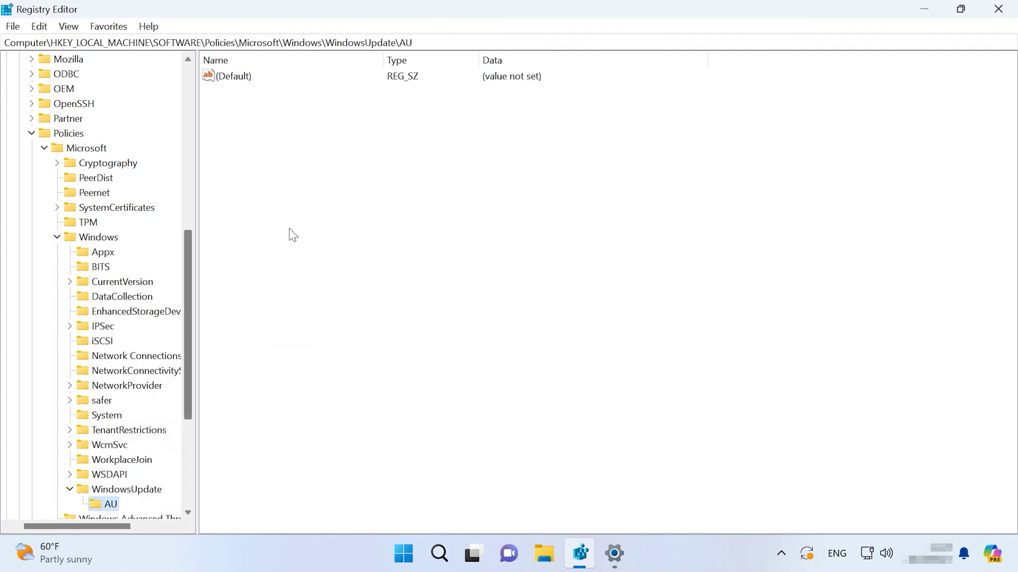
# - Add a 32-bit DWORD NoAutoUpdate in the AU key with data 1
pyautogui.rightClick(341, 159)
pyautogui.moveTo(374, 170)
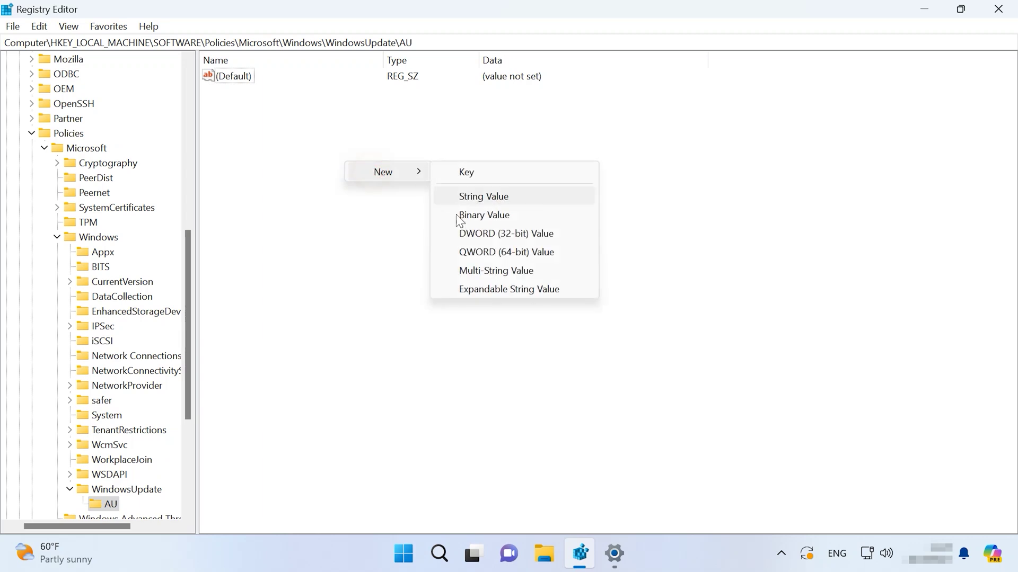
pyautogui.click(526, 235)
pyautogui.write('NoAutoUpdate')
pyautogui.press('Return')
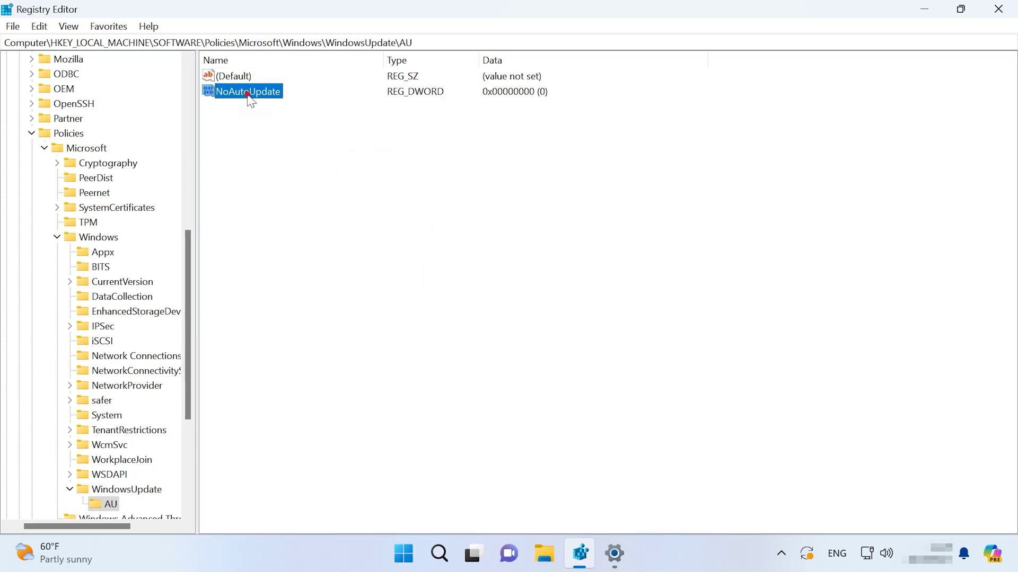
pyautogui.doubleClick(247, 93)
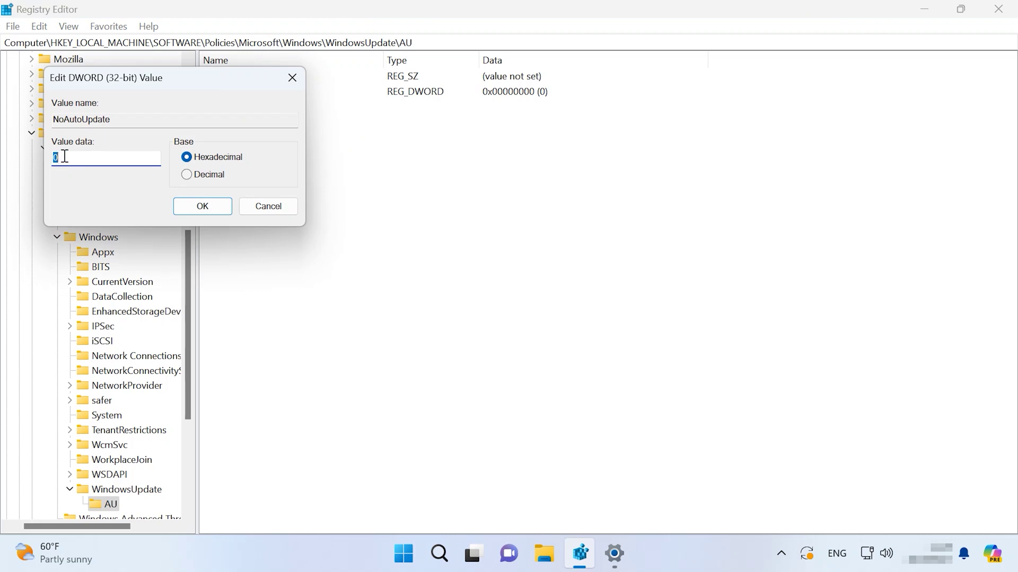
pyautogui.write('1')
pyautogui.click(202, 208)
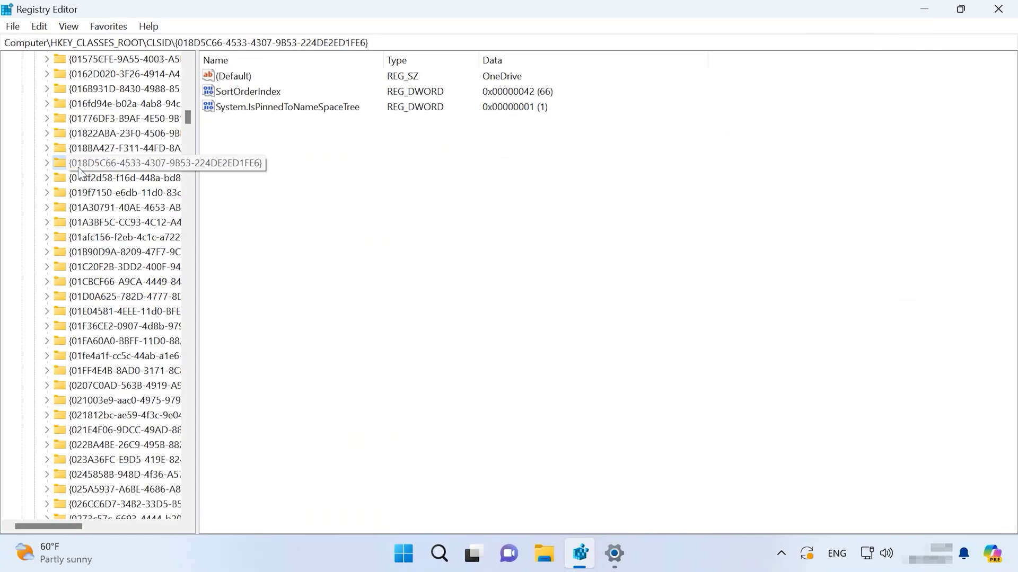
# - Set OneDrive's System.IsPinnedToNameSpaceTree to 0 and check File Explorer with Win+E
pyautogui.click(262, 108)
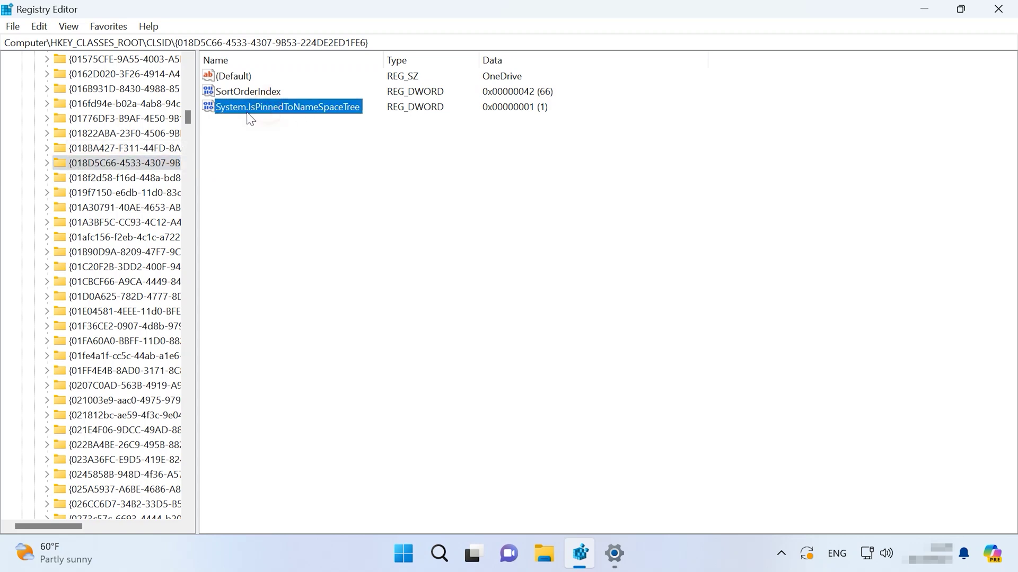
pyautogui.doubleClick(294, 109)
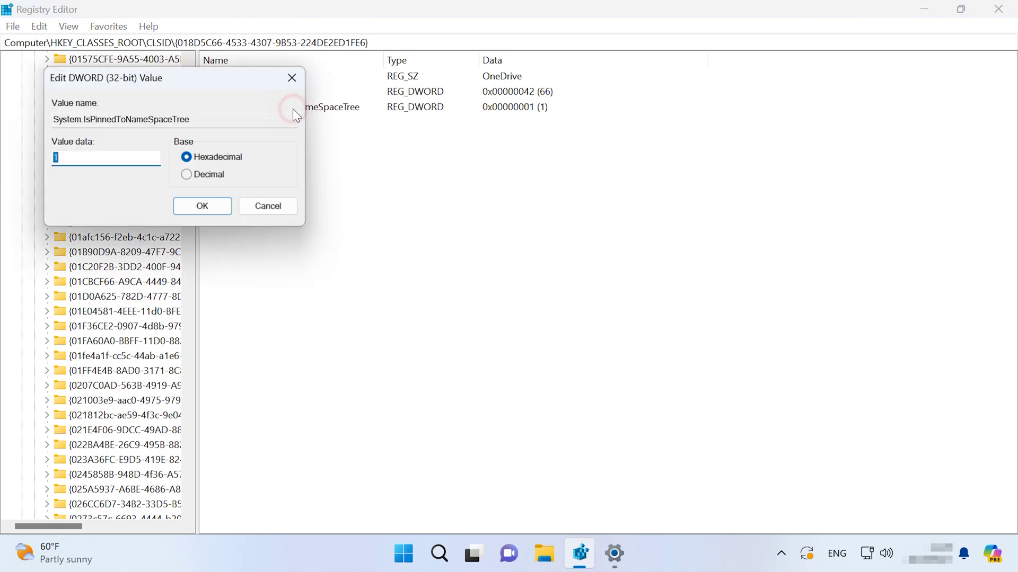
pyautogui.click(202, 209)
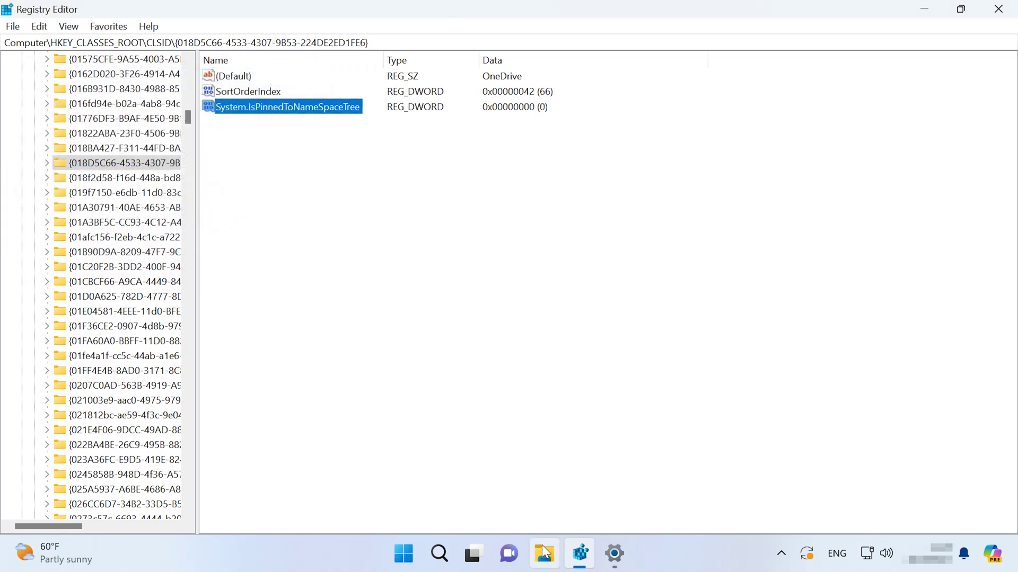
pyautogui.press('super+e')
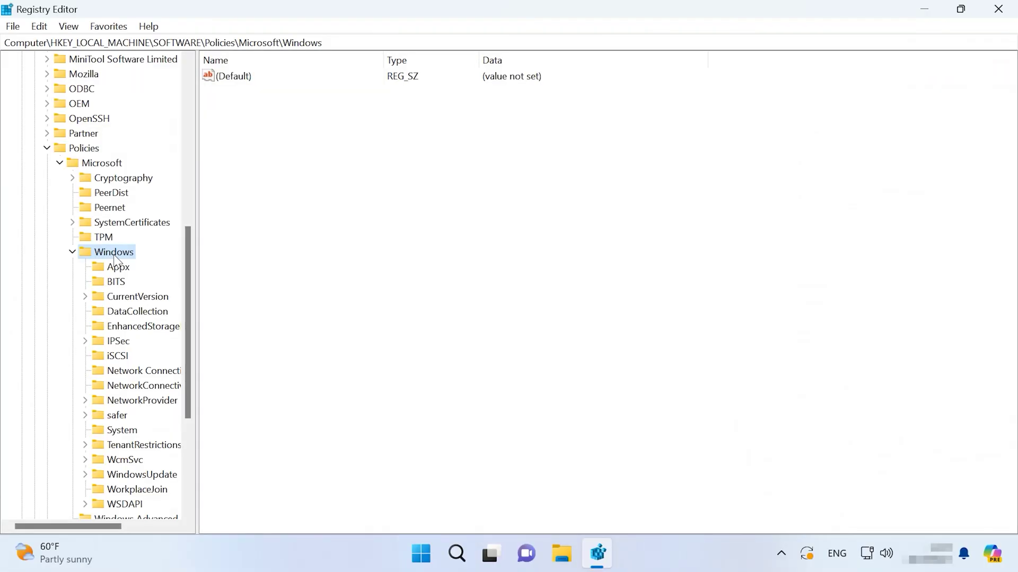
# - Create a Personalization key under the Windows policies key
pyautogui.rightClick(113, 255)
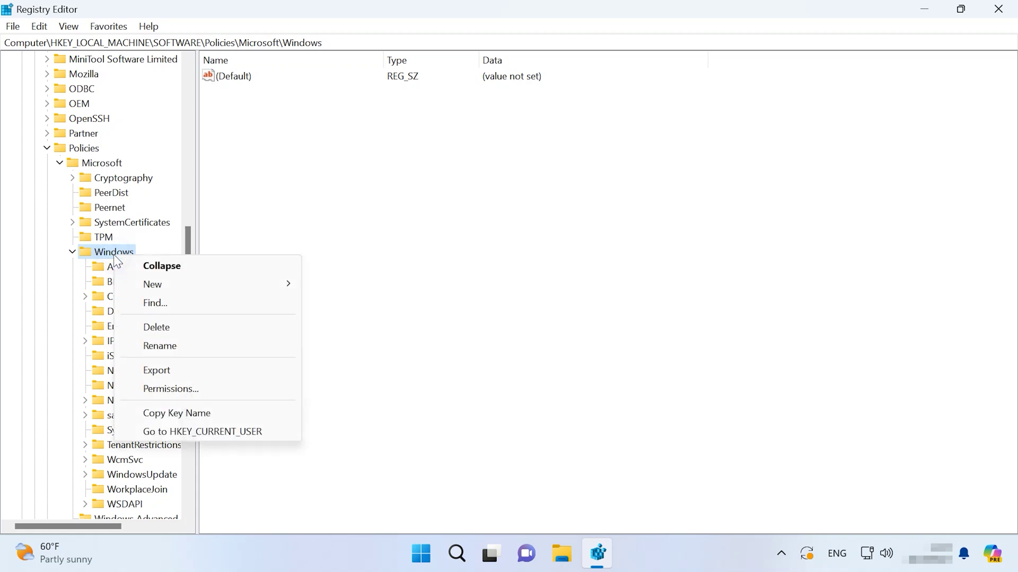
pyautogui.moveTo(229, 284)
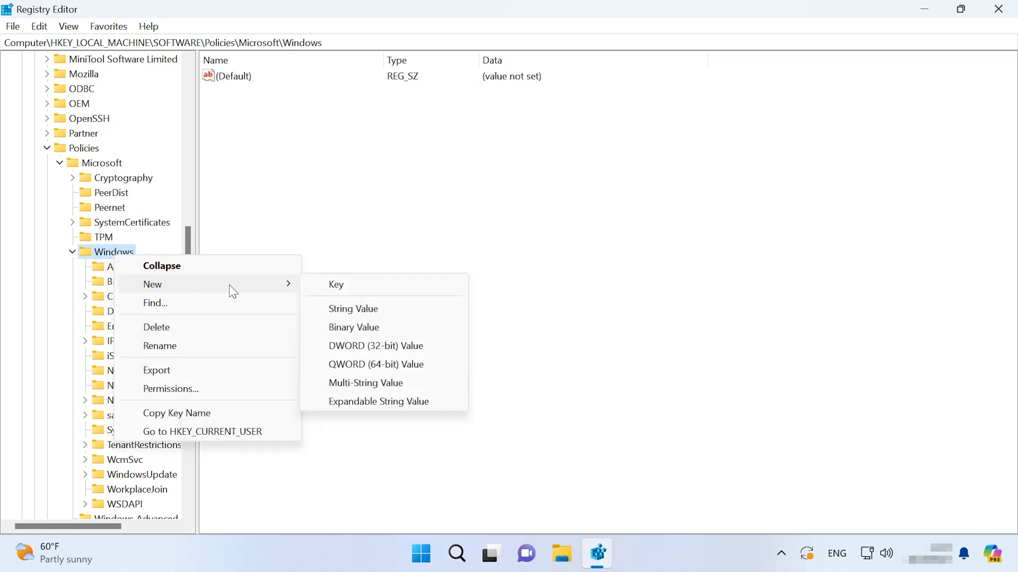
pyautogui.click(366, 286)
pyautogui.write('Personalization')
pyautogui.press('Return')
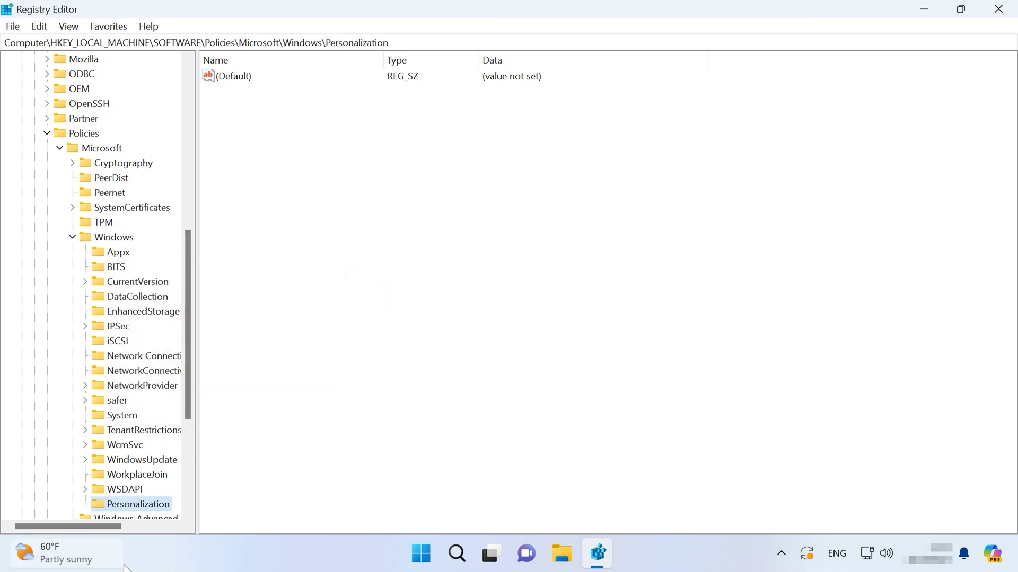
# - Add a 32-bit DWORD NoLockScreen in Personalization with data 1
pyautogui.rightClick(324, 181)
pyautogui.moveTo(382, 194)
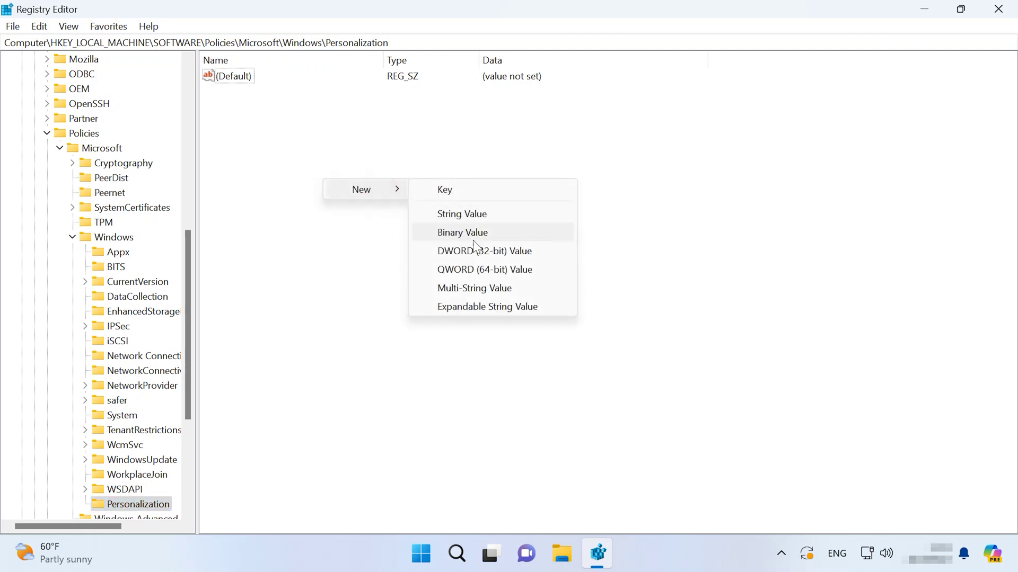
pyautogui.click(490, 254)
pyautogui.write('NoLockScreen')
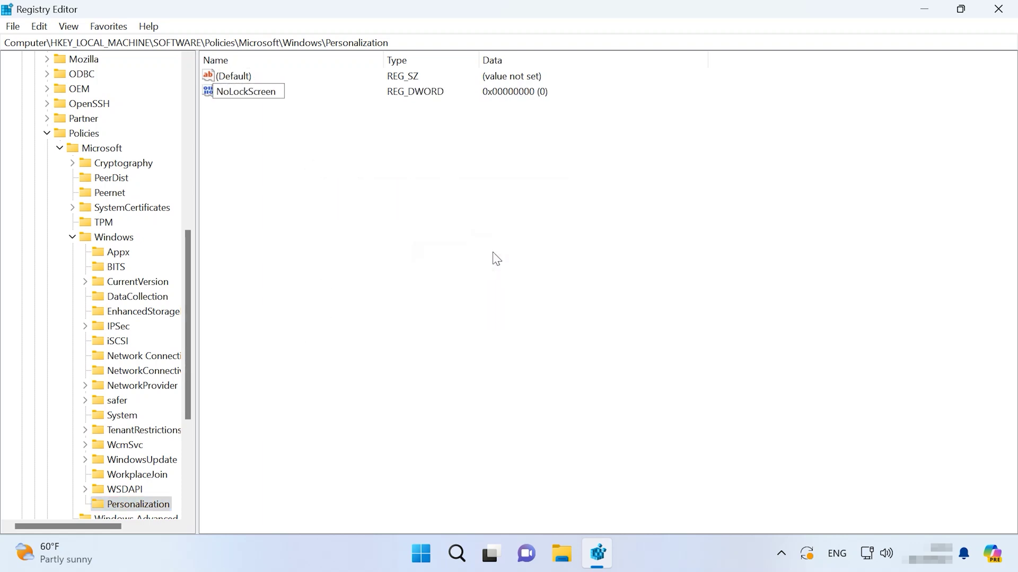
pyautogui.press('Return')
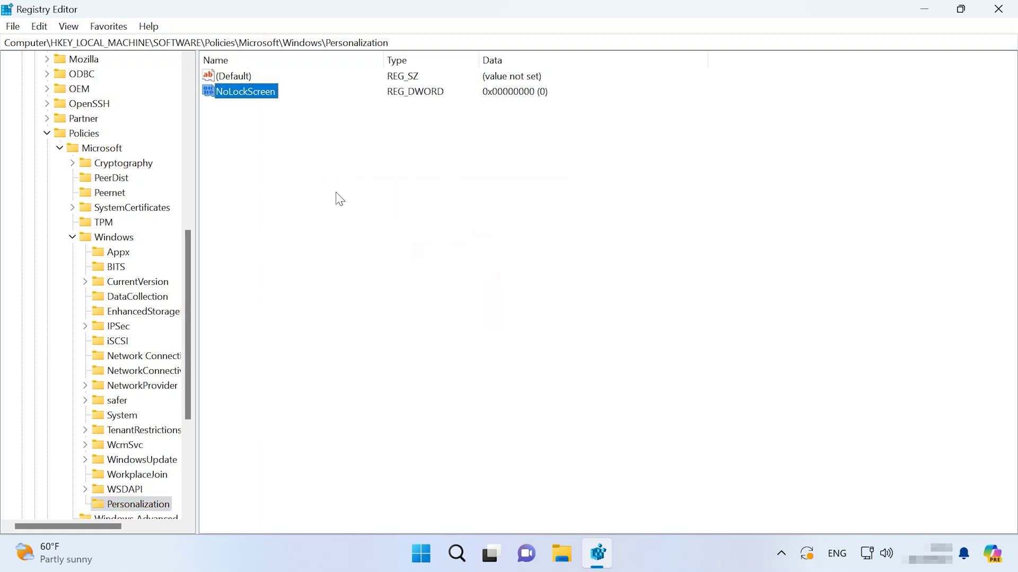
pyautogui.doubleClick(246, 92)
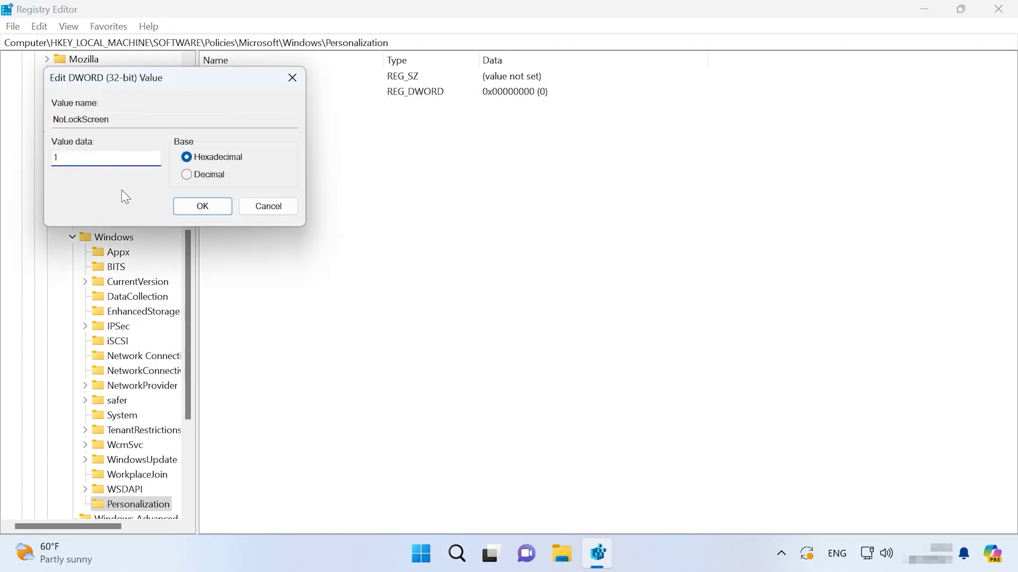
pyautogui.click(218, 207)
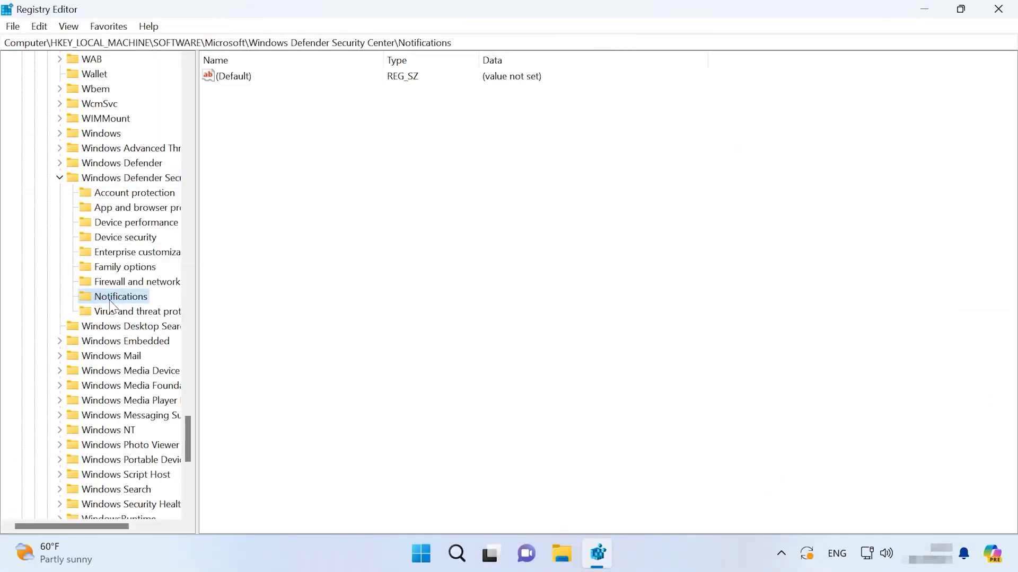
# - Add a 32-bit DWORD DisableNotifications with data 1 under Windows Defender Security Center\Notifications
pyautogui.rightClick(269, 183)
pyautogui.moveTo(331, 195)
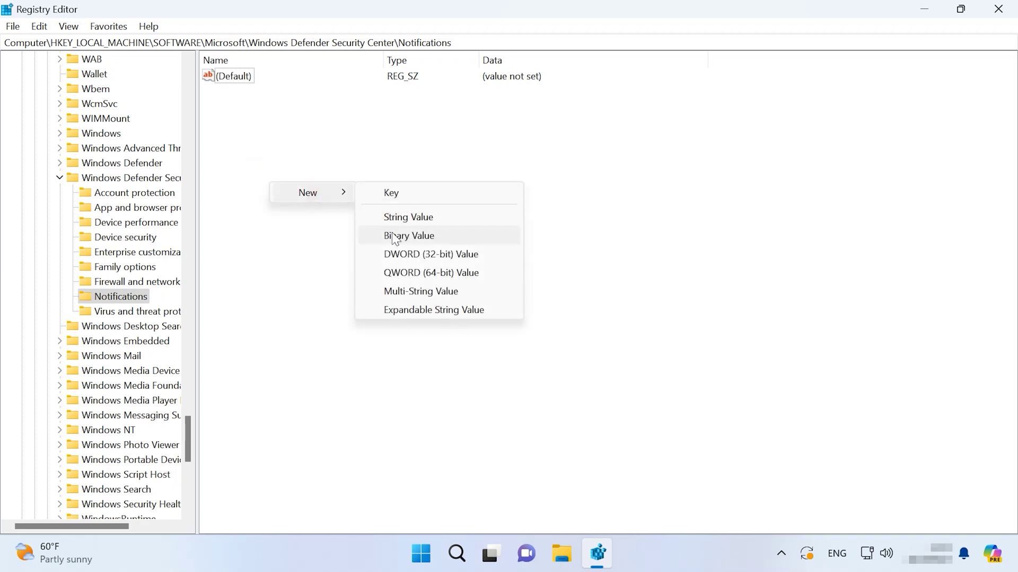
pyautogui.click(443, 255)
pyautogui.write('DisableNotifications')
pyautogui.press('Return')
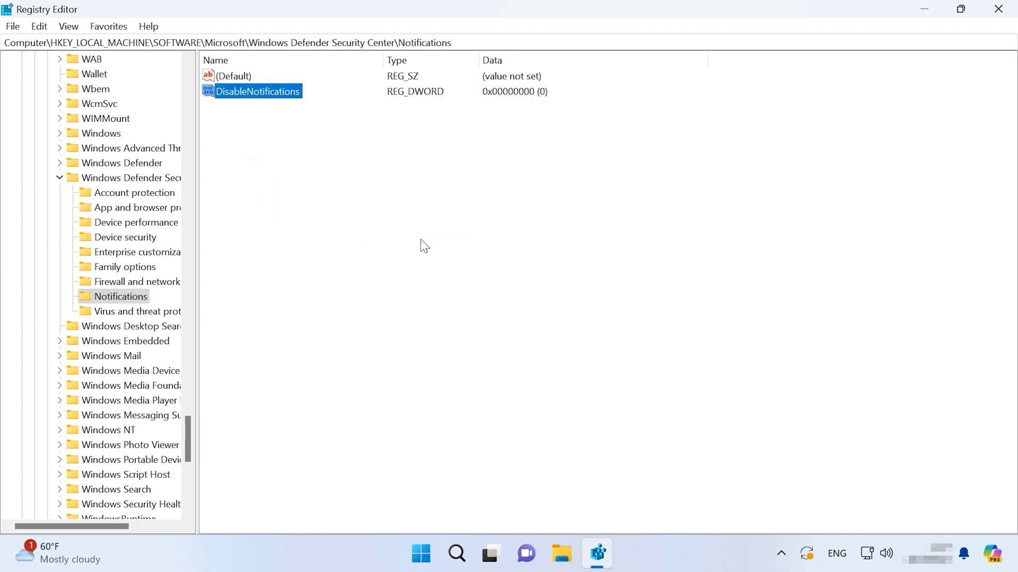
pyautogui.doubleClick(255, 95)
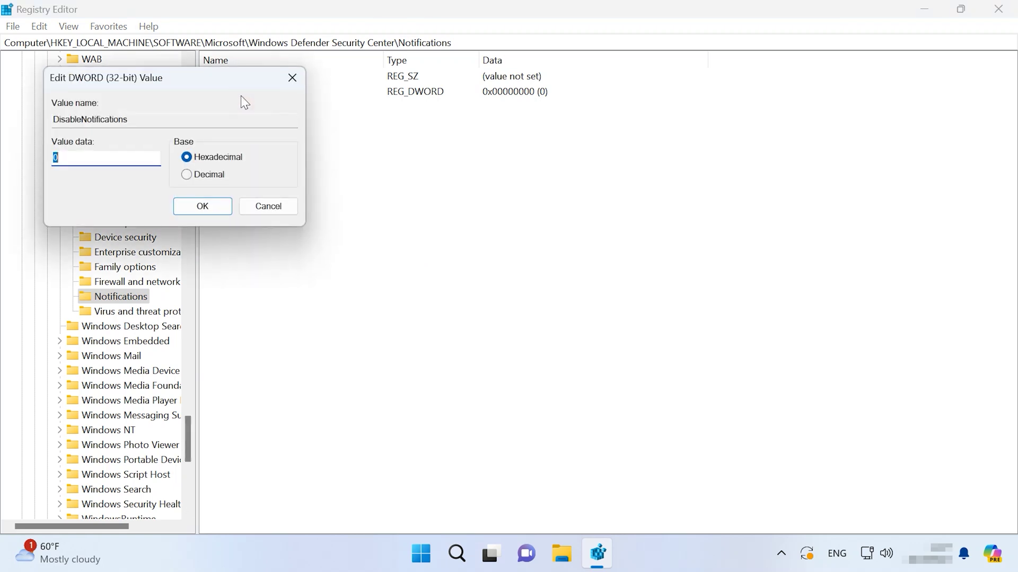
pyautogui.write('1')
pyautogui.click(206, 211)
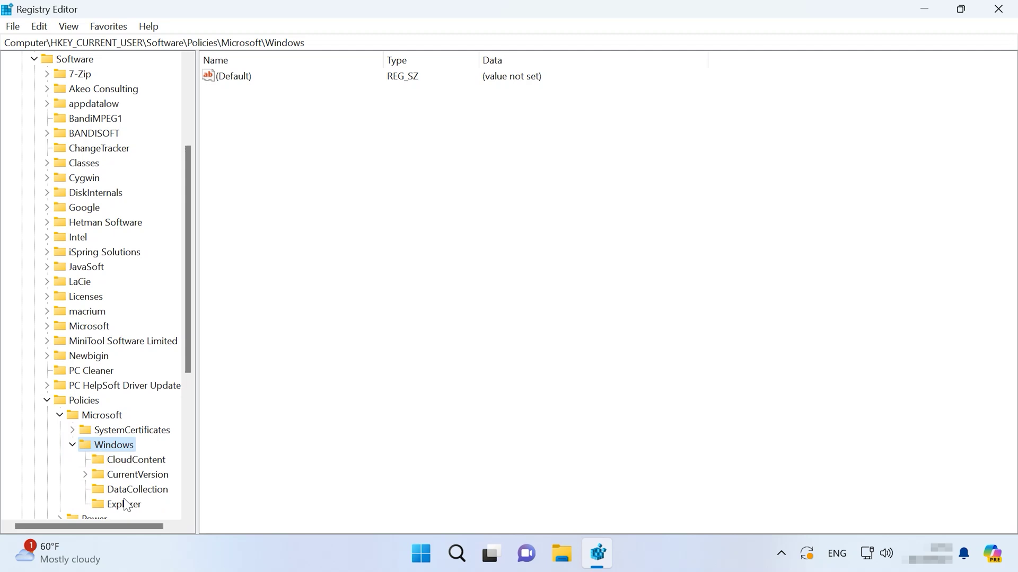
# - Add DisableNotificationCenter DWORD with data 1 in HKCU's Explorer policy key, then check the notifications panel
pyautogui.click(124, 504)
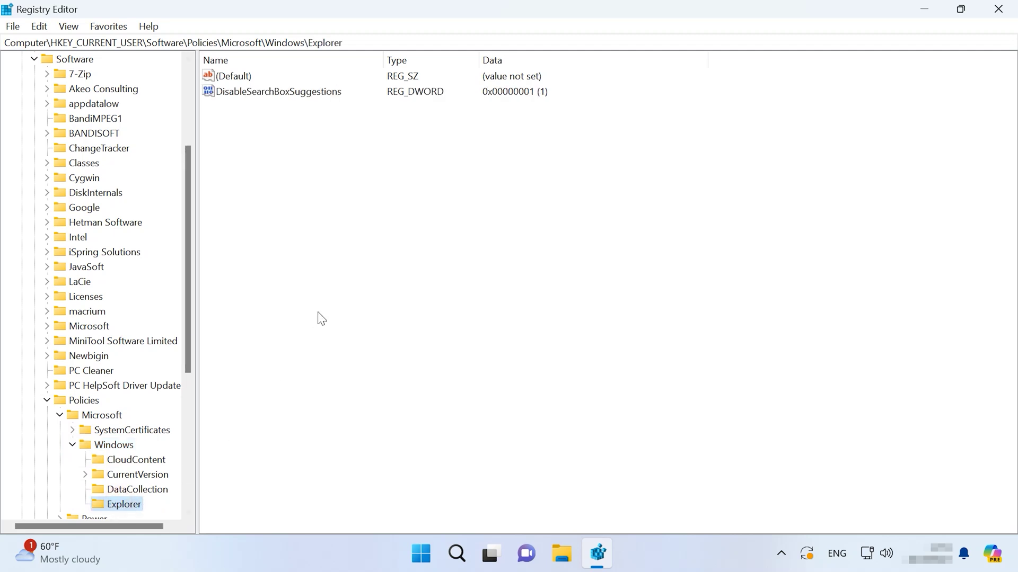
pyautogui.click(276, 142)
pyautogui.rightClick(275, 142)
pyautogui.moveTo(311, 145)
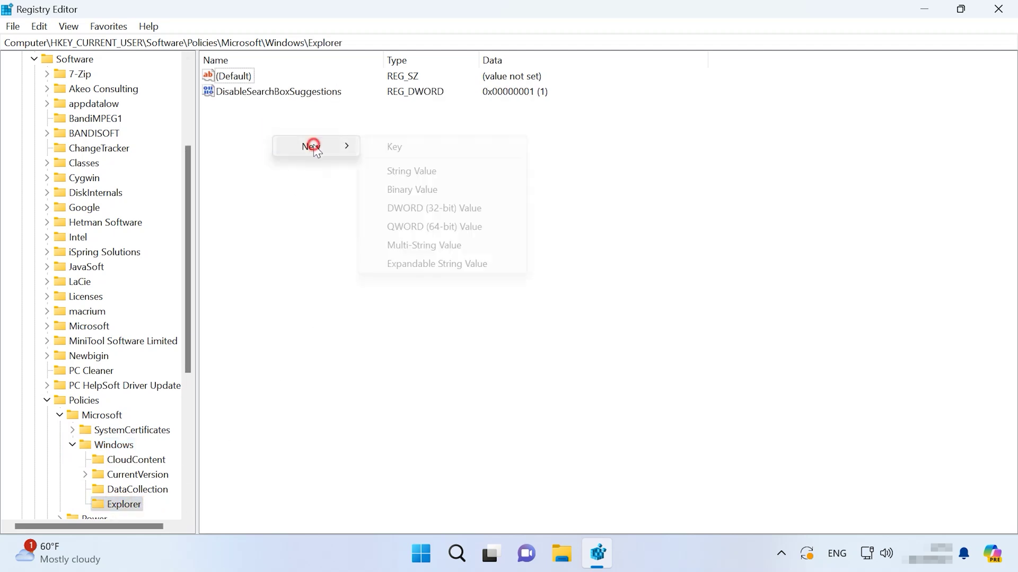
pyautogui.click(449, 210)
pyautogui.write('DisableNotificationCenter')
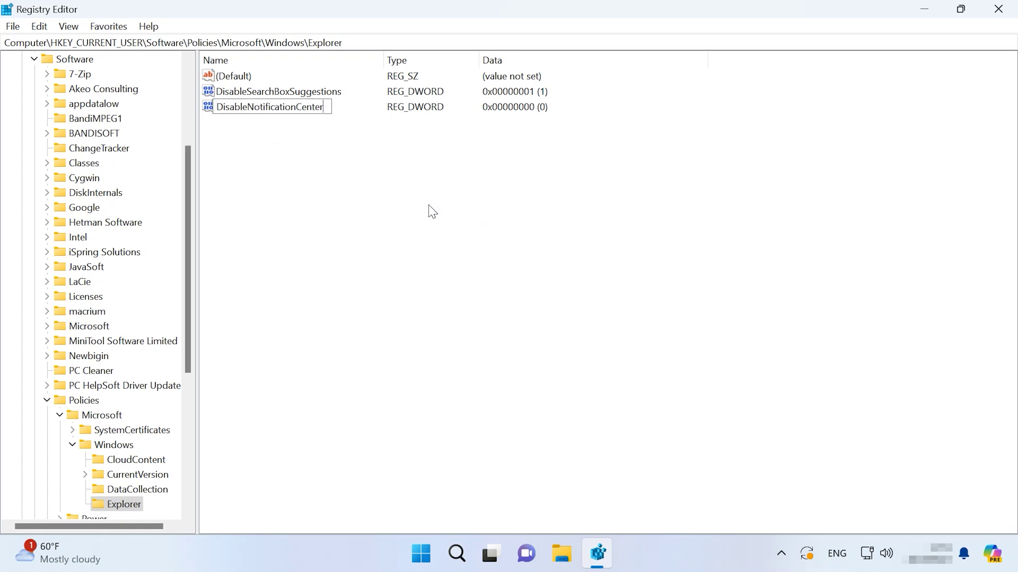
pyautogui.press('Return')
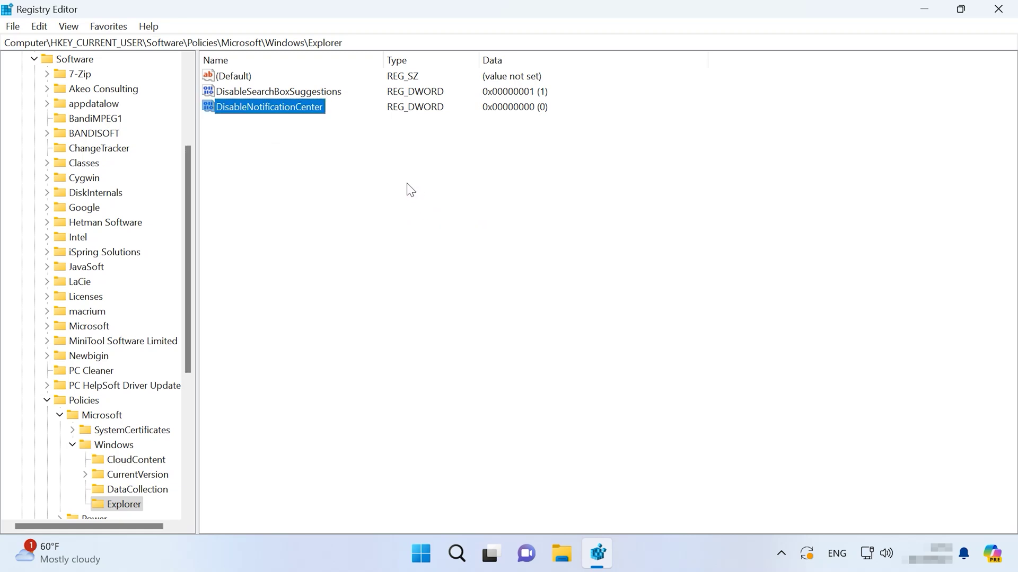
pyautogui.doubleClick(303, 107)
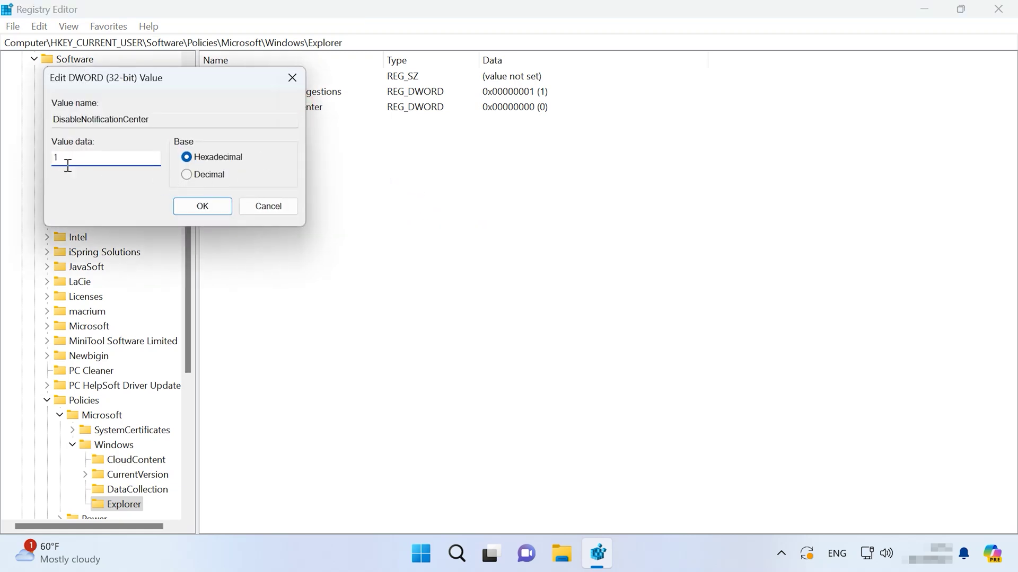
pyautogui.click(207, 211)
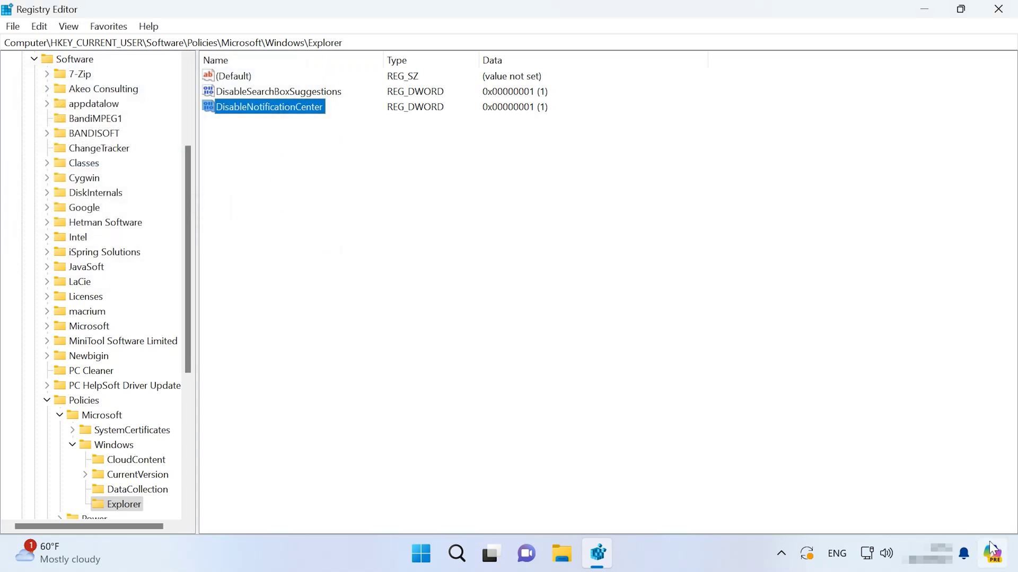
pyautogui.click(970, 555)
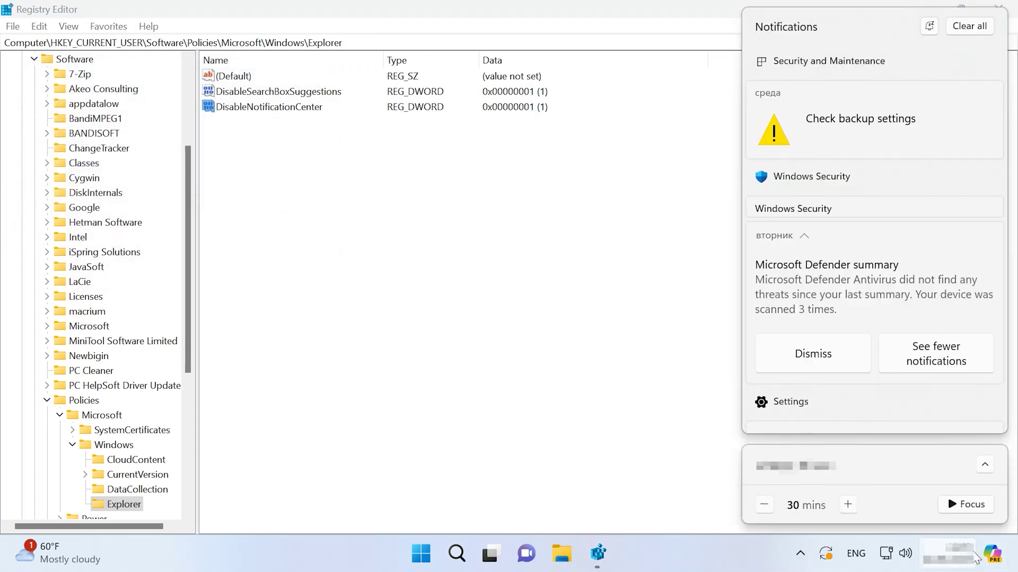
# - Dismiss the Notifications panel to reveal DisableNotificationCenter set to 1 under the Explorer key
pyautogui.click(739, 553)
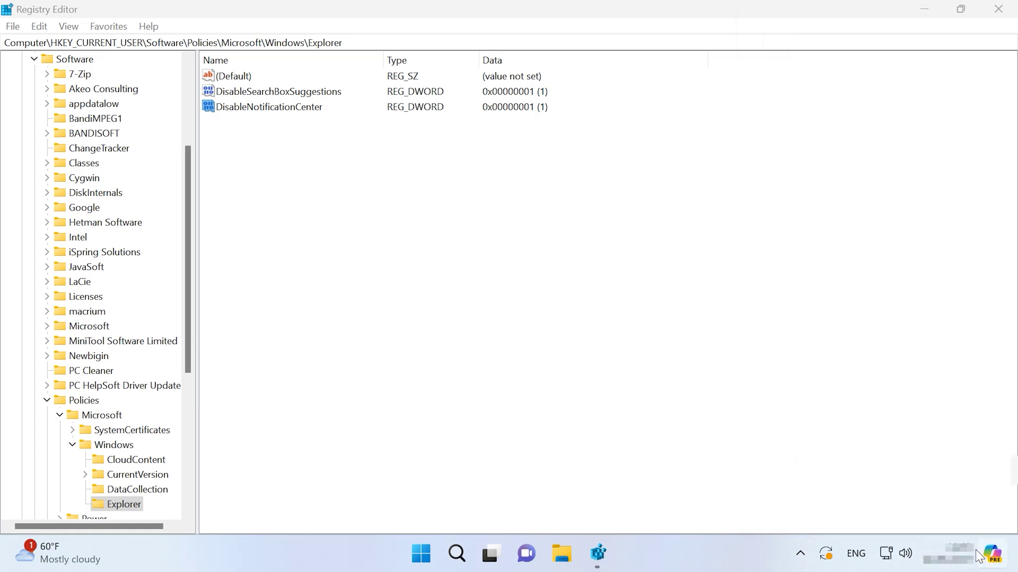